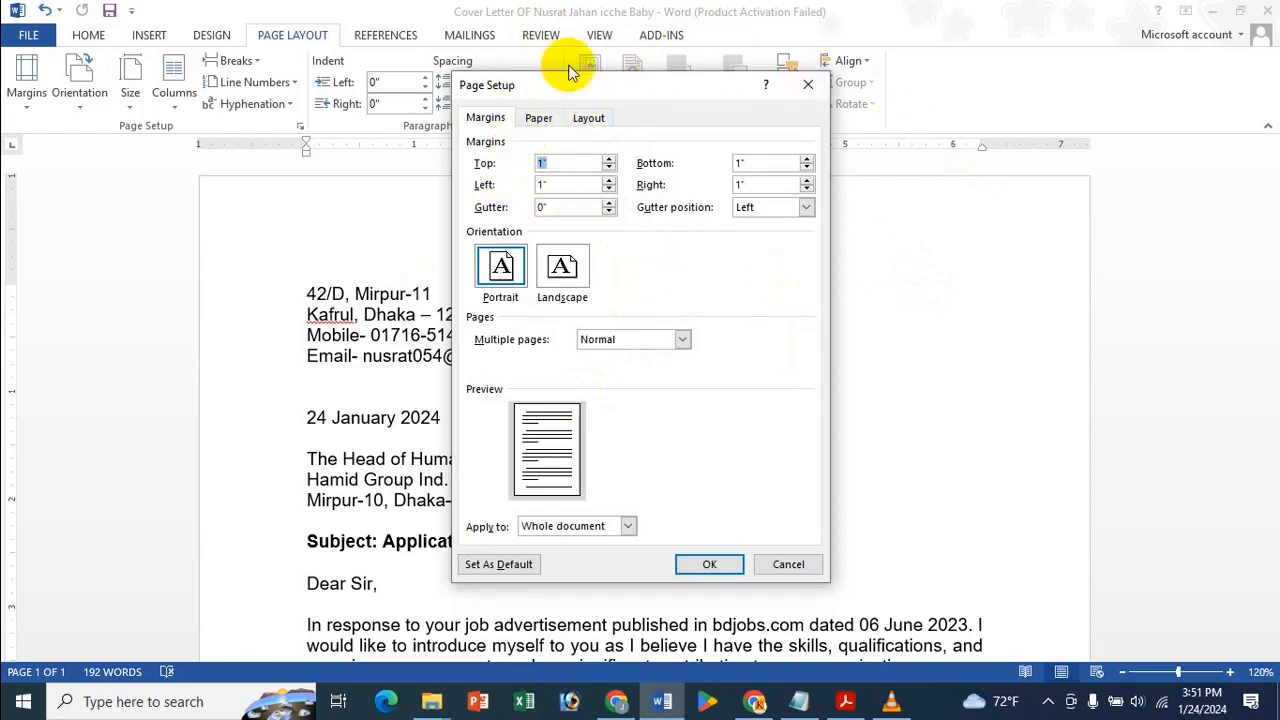
# Step: Set the paper size to A4 in the page setup, applied to the whole document
pyautogui.click(540, 118)
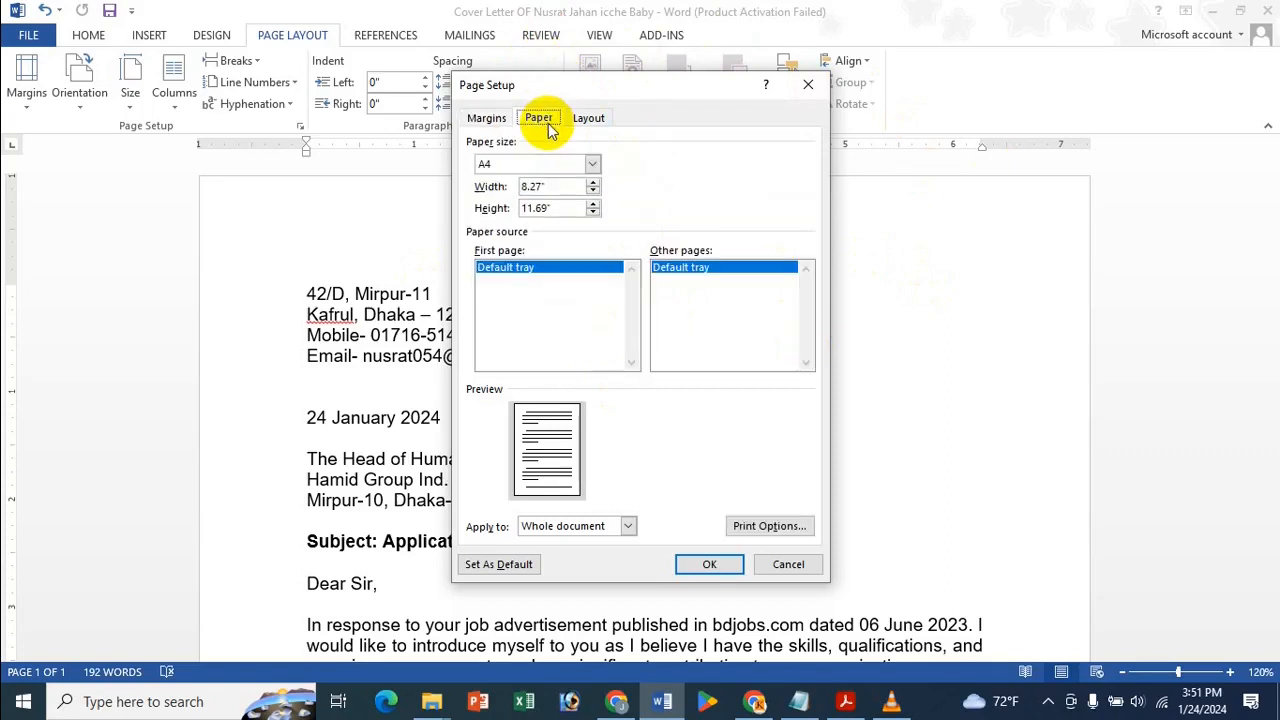
pyautogui.click(530, 166)
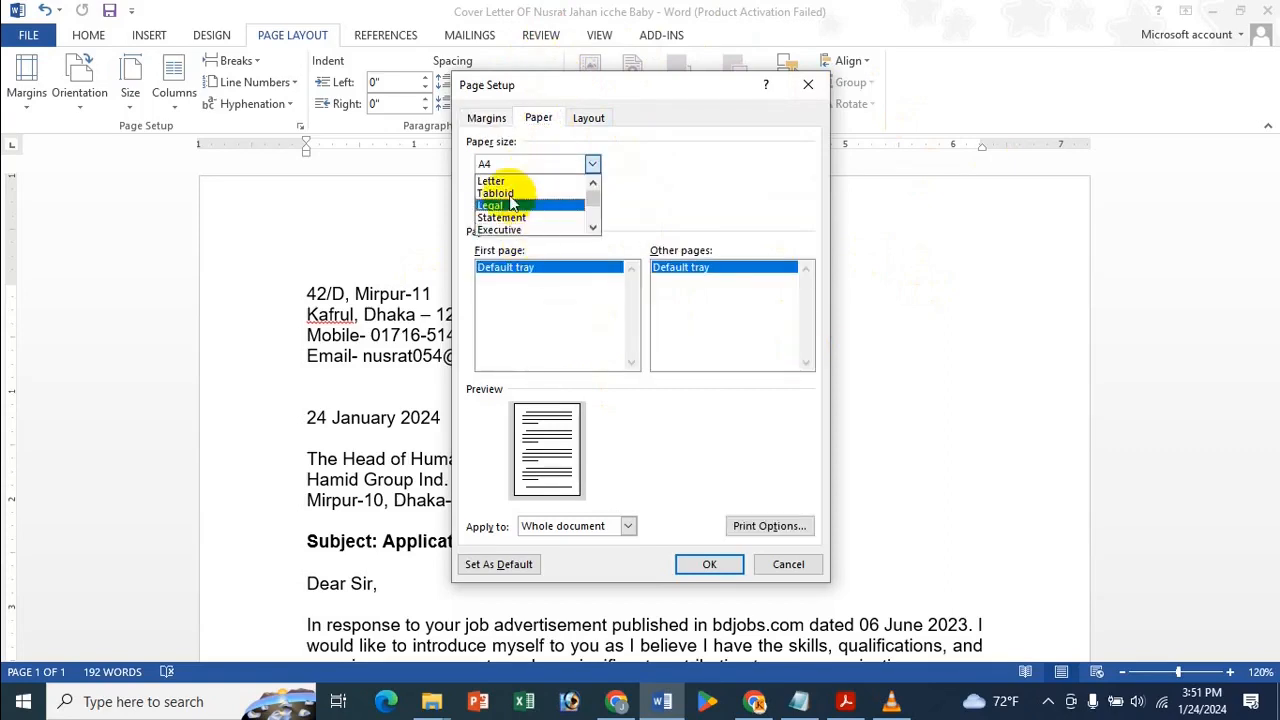
pyautogui.click(490, 181)
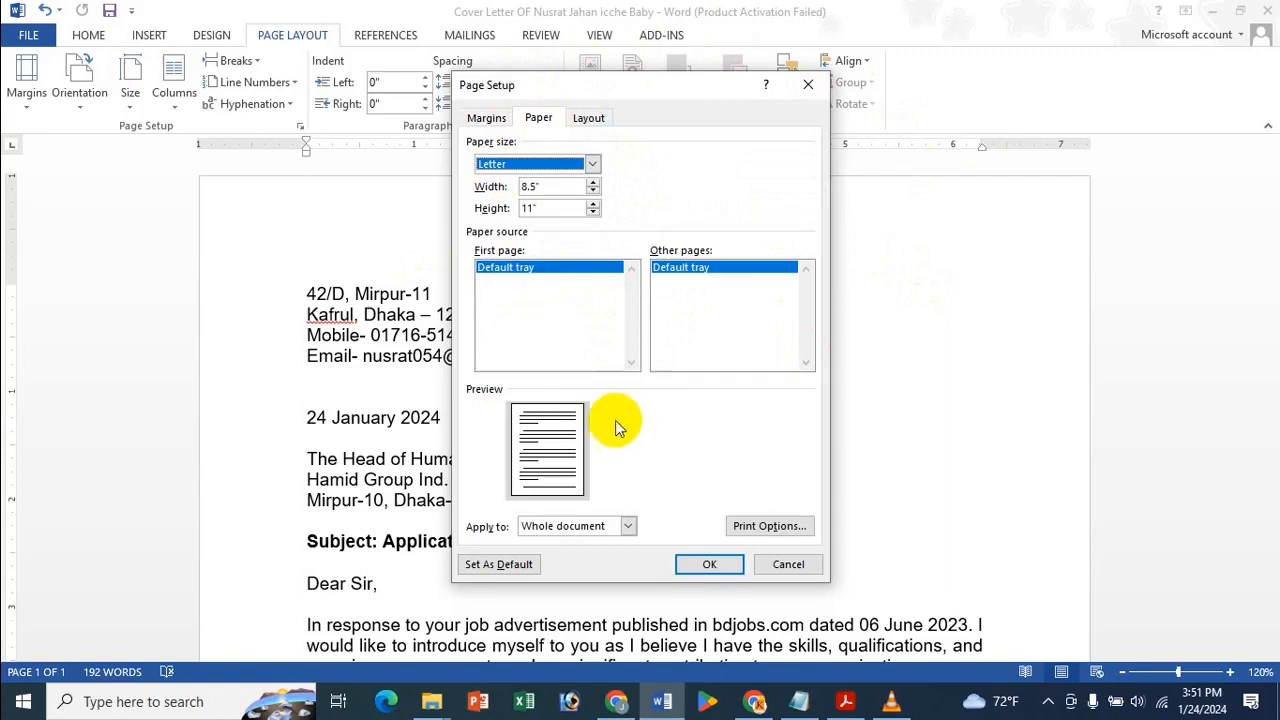
pyautogui.click(510, 168)
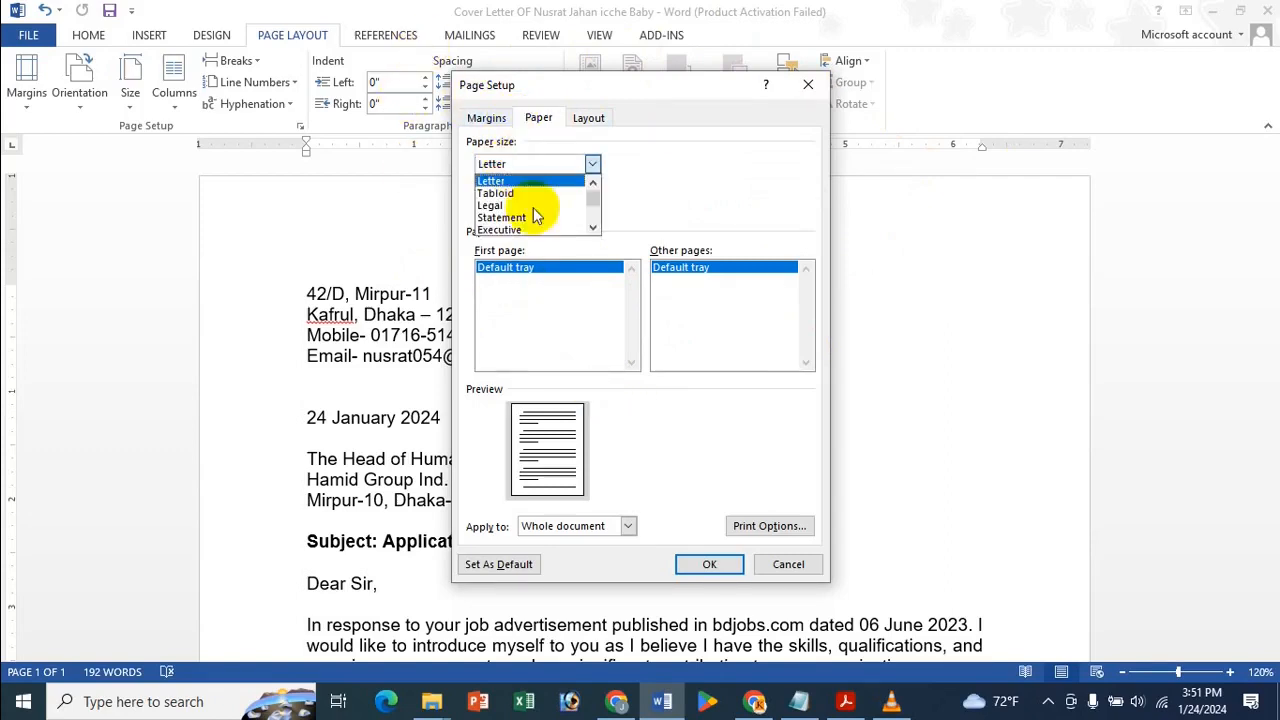
pyautogui.scroll(-1, 540, 215)
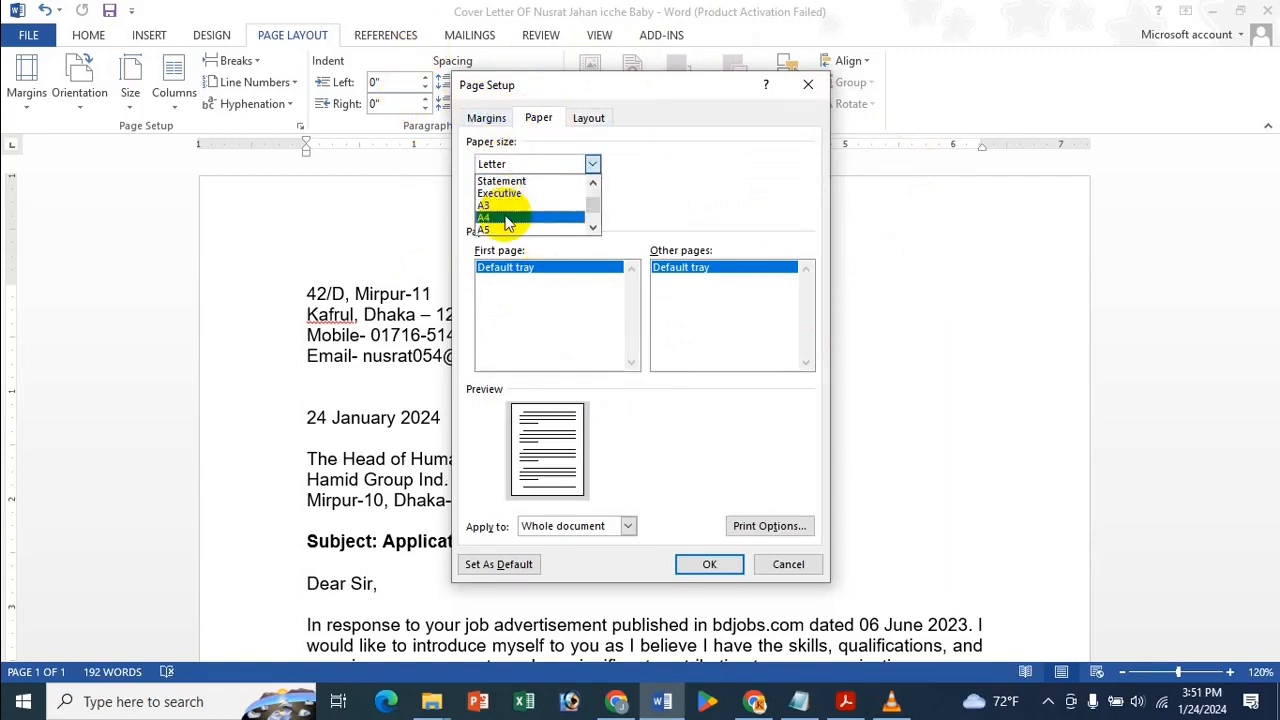
pyautogui.click(507, 219)
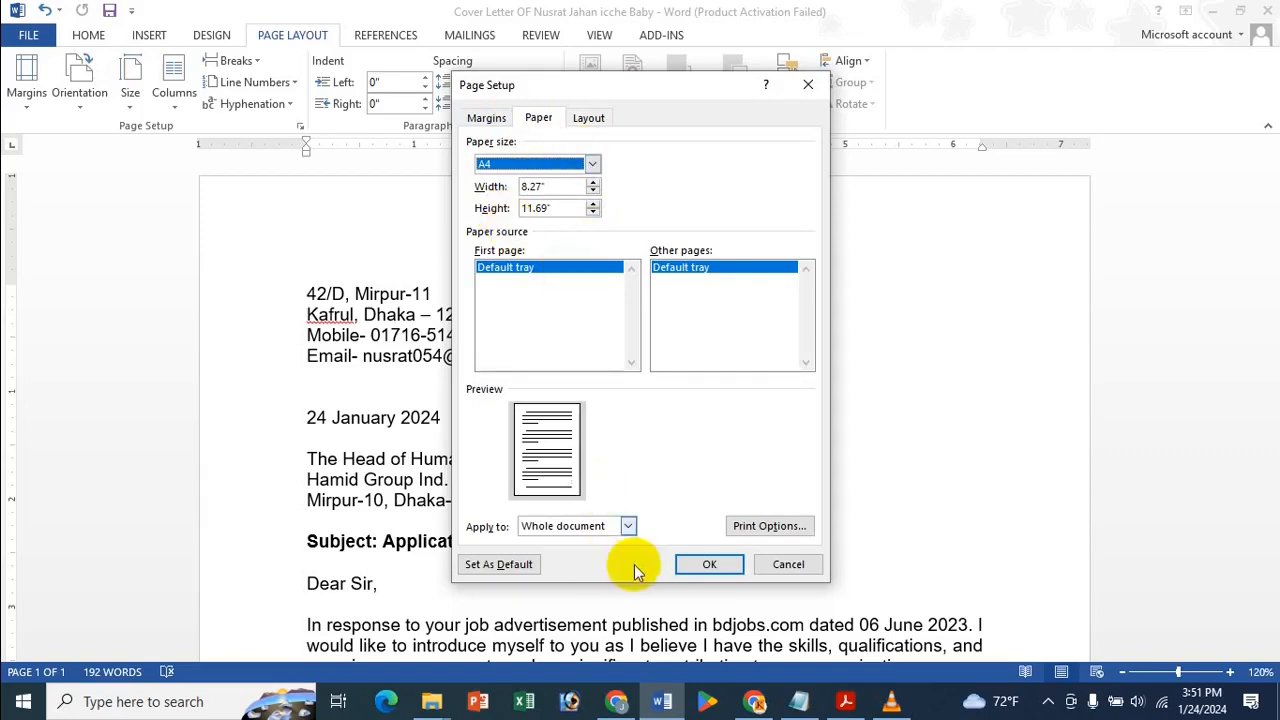
pyautogui.click(709, 564)
pyautogui.scroll(-1, 666, 528)
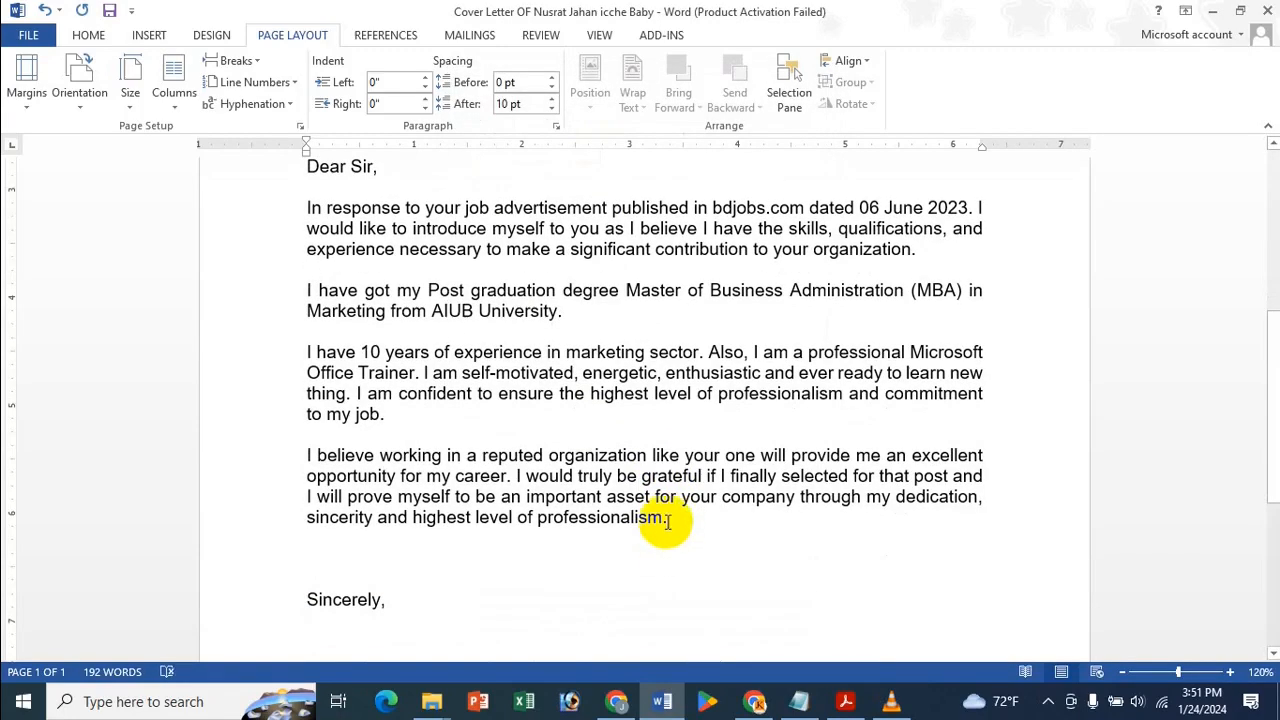
pyautogui.scroll(4, 668, 483)
pyautogui.scroll(3, 668, 483)
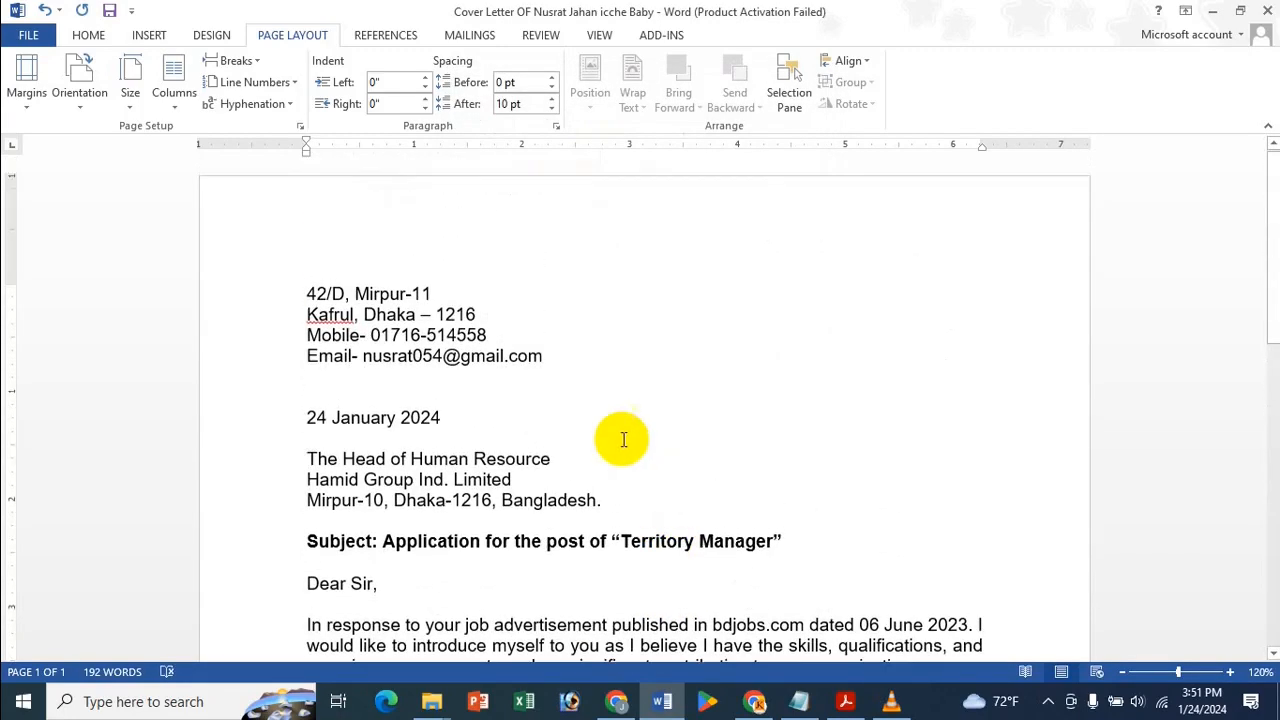
pyautogui.click(576, 378)
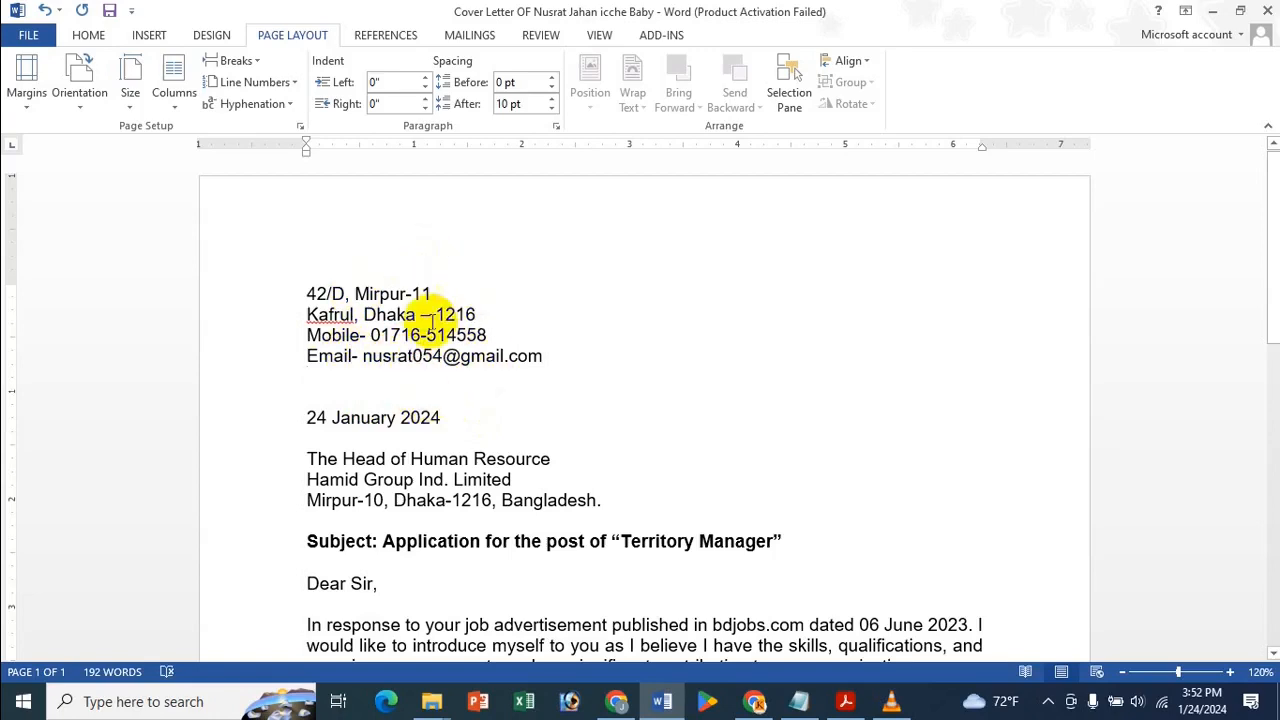
# Step: Delete the date line 24 January 2024 and leave an empty line above the recipient block for a new date
pyautogui.scroll(-2, 440, 320)
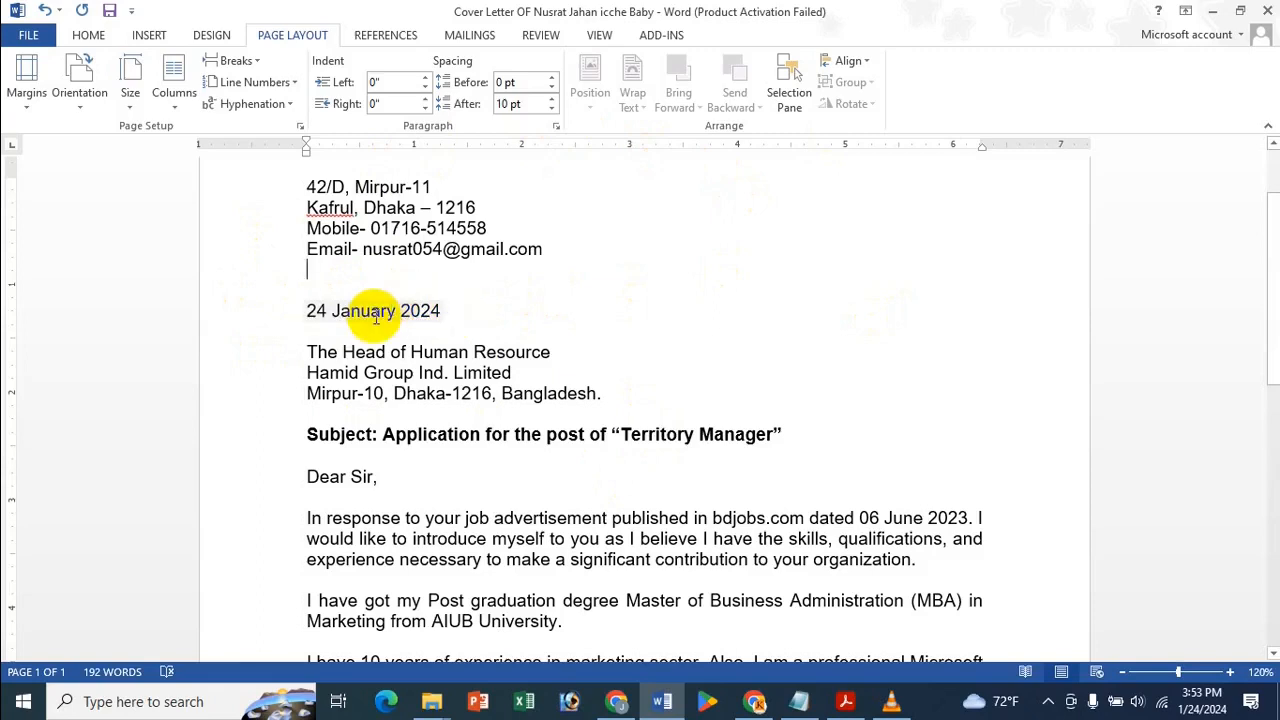
pyautogui.moveTo(447, 312); pyautogui.dragTo(292, 314)
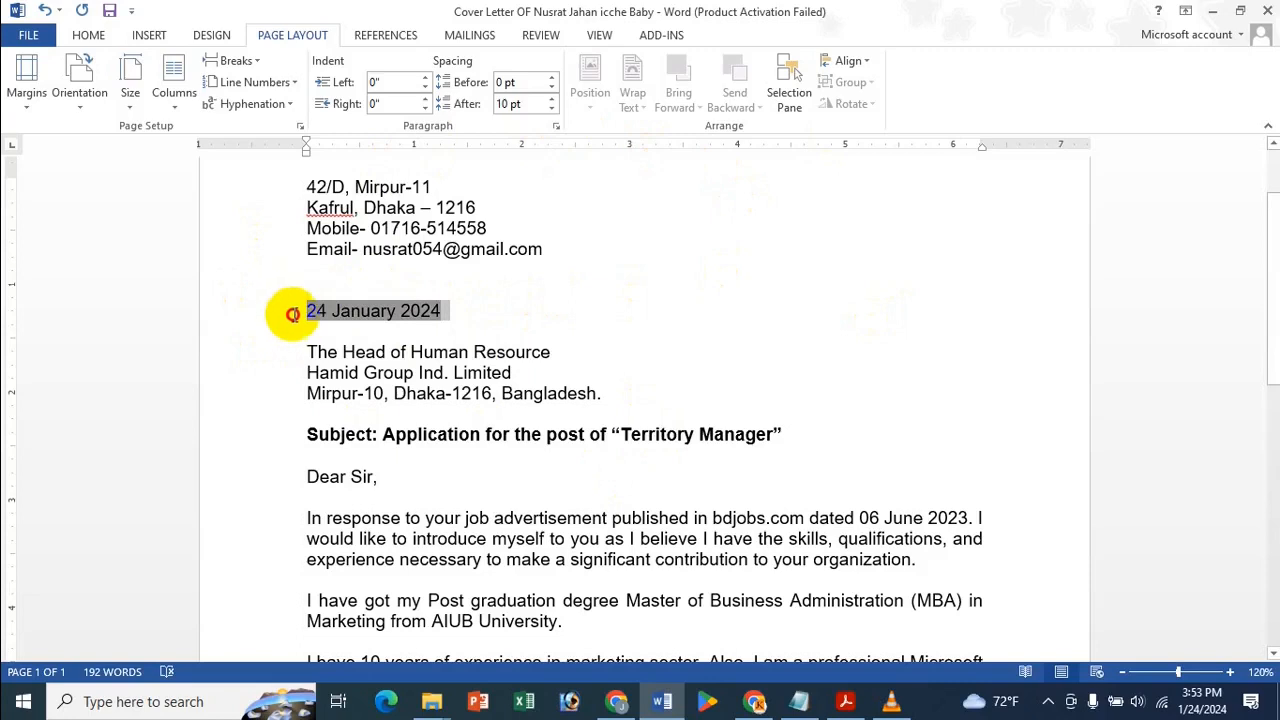
pyautogui.press('Delete')
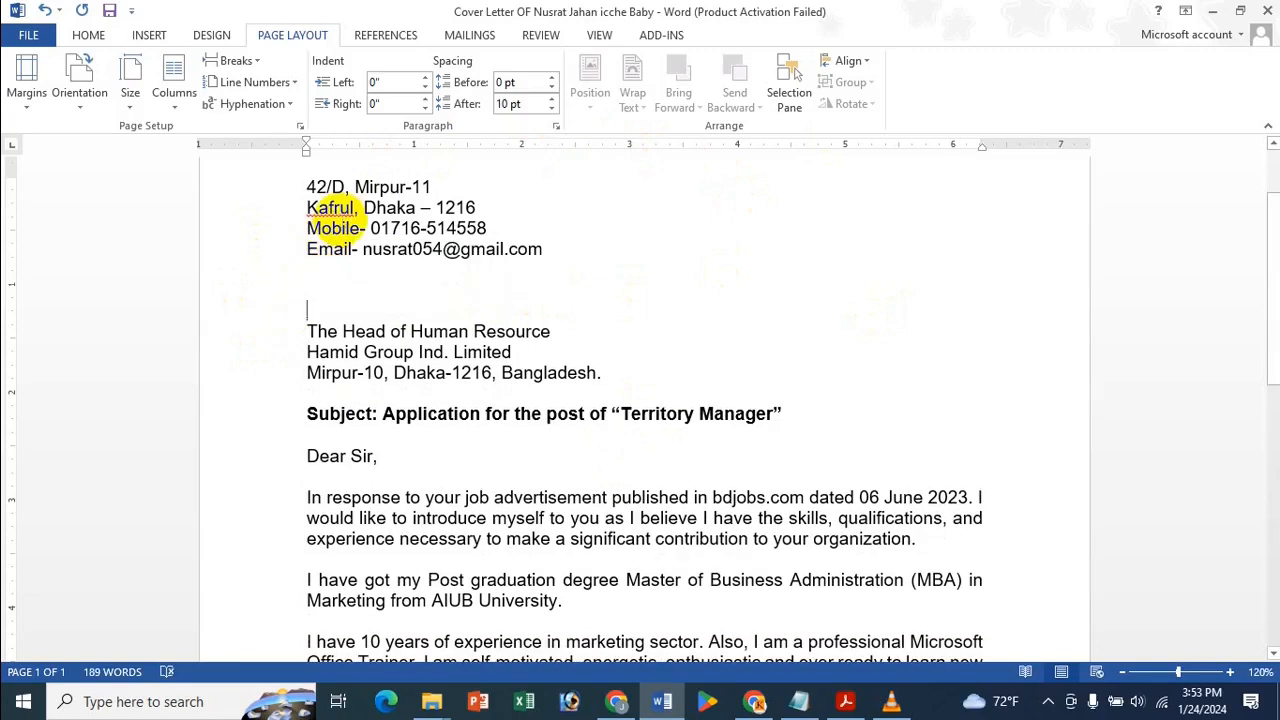
pyautogui.press('Return')
pyautogui.press('Up')
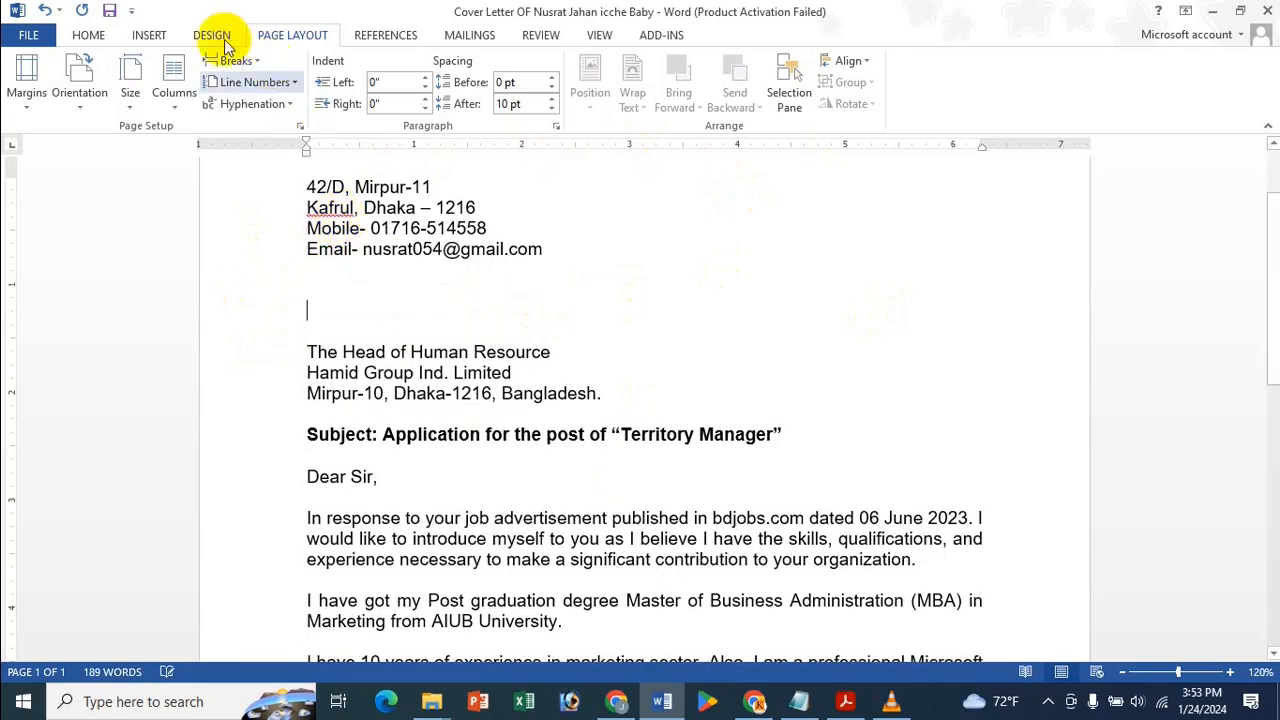
# Step: Insert the current date on the empty line in the 24-Jan-24 format, with automatic updating on
pyautogui.click(92, 37)
pyautogui.click(150, 38)
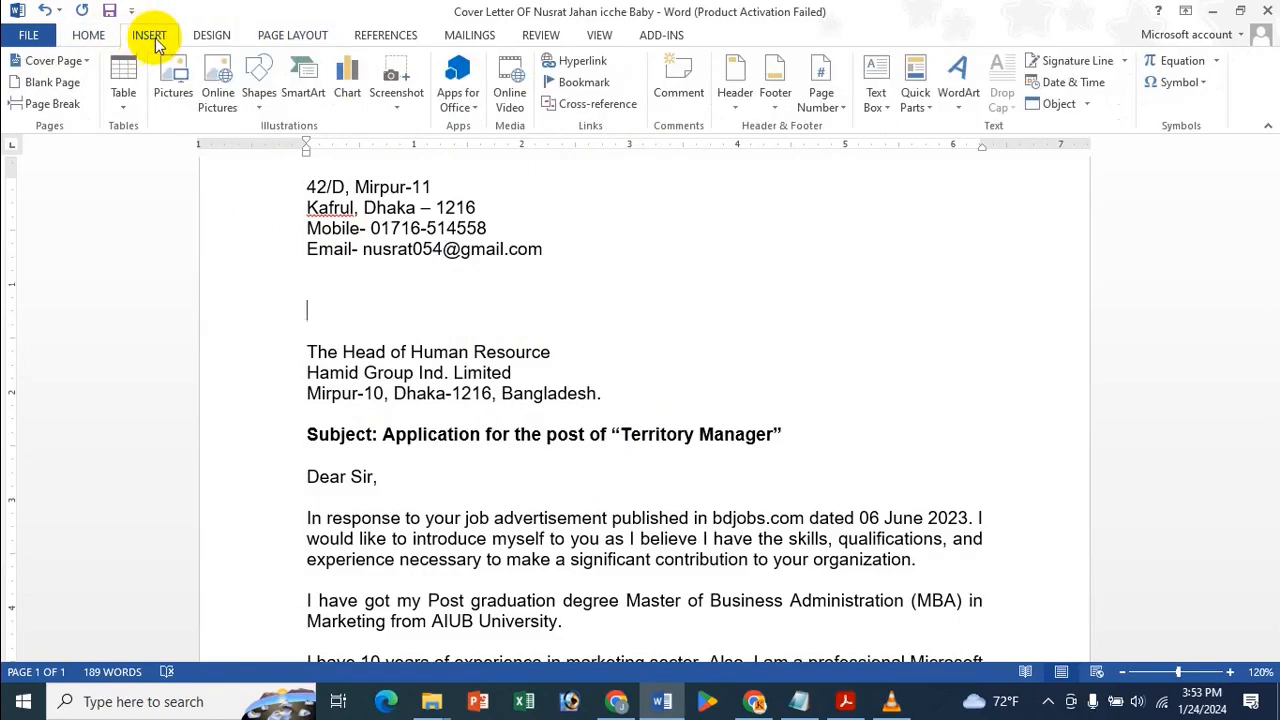
pyautogui.click(1068, 84)
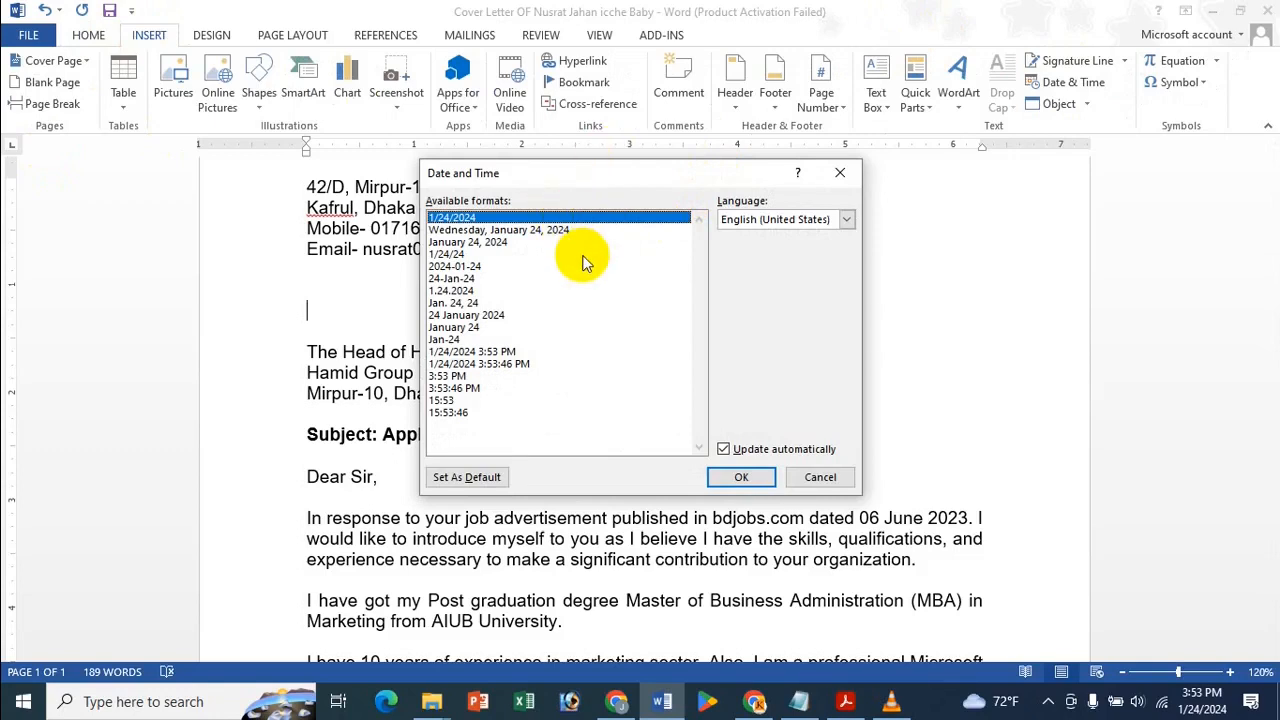
pyautogui.click(483, 279)
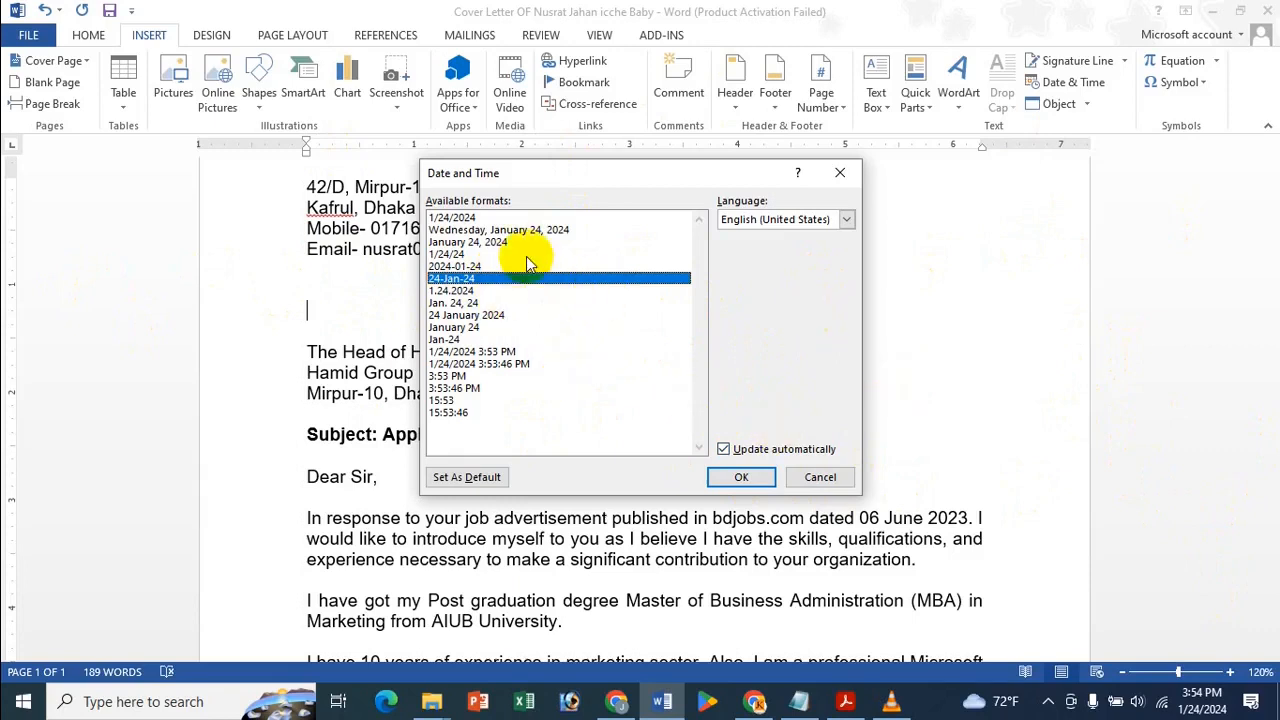
pyautogui.click(741, 480)
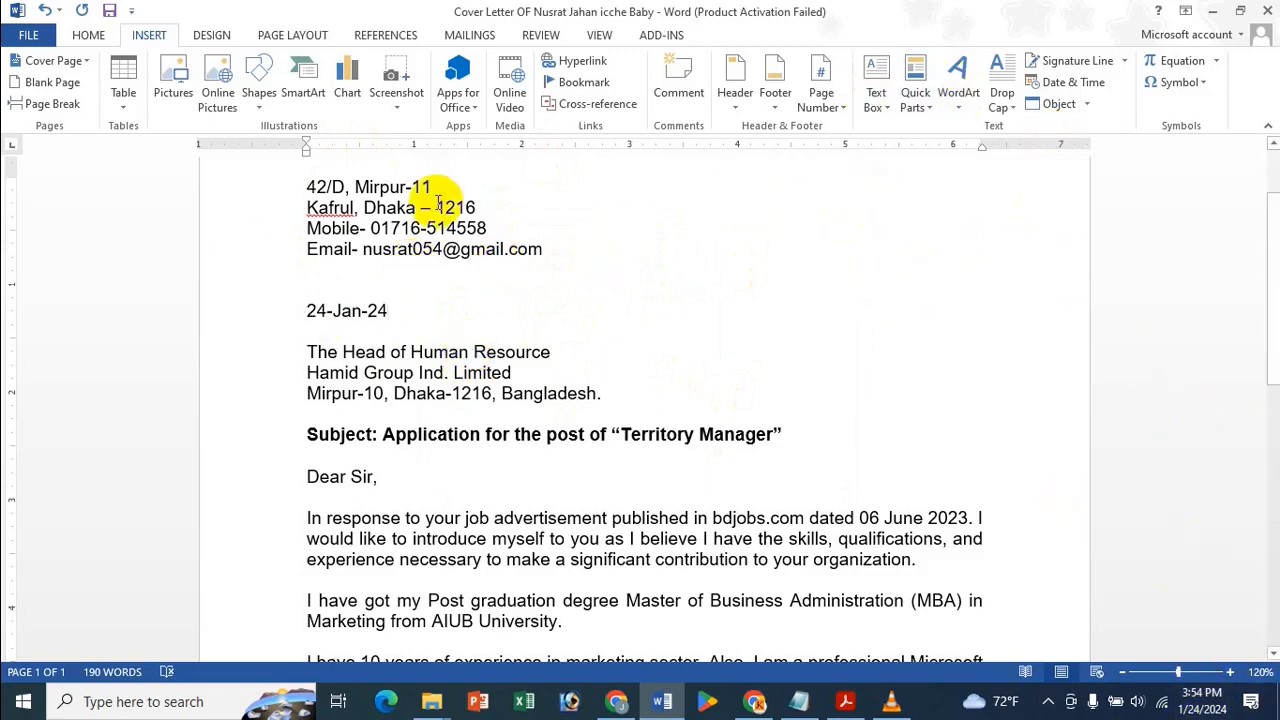
# Step: Undo the date insertion and the deletion to restore the original date line
pyautogui.hotkey('ctrl', 'z')
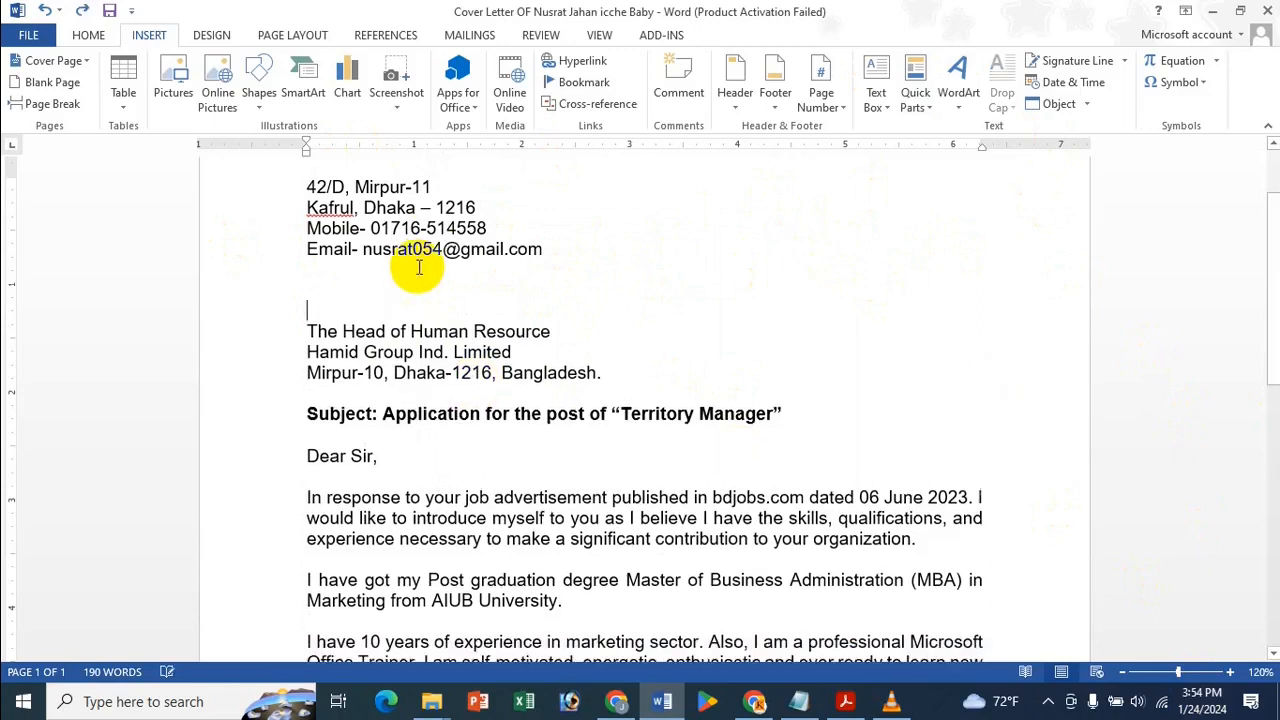
pyautogui.hotkey('ctrl', 'z')
pyautogui.click(508, 331)
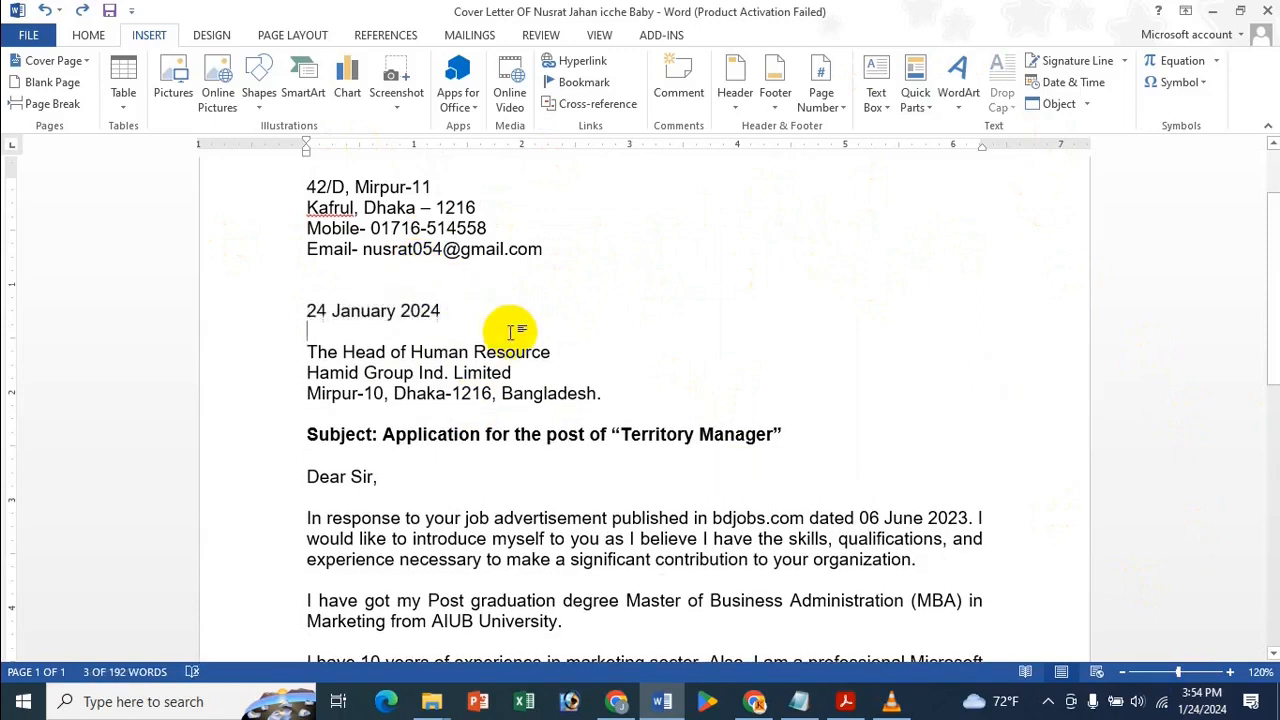
# Step: Read the letter's recipient block, subject line, salutation, body paragraphs and closing in order
pyautogui.click(357, 352)
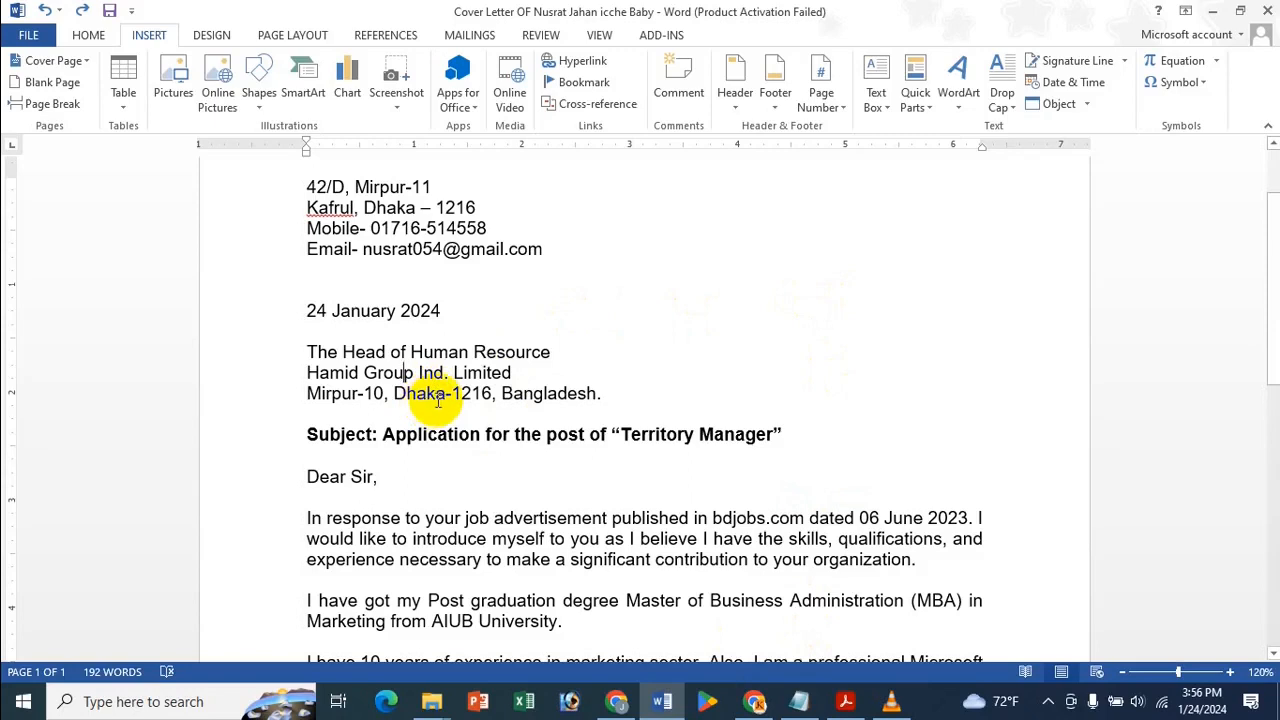
pyautogui.moveTo(428, 433); pyautogui.dragTo(411, 427)
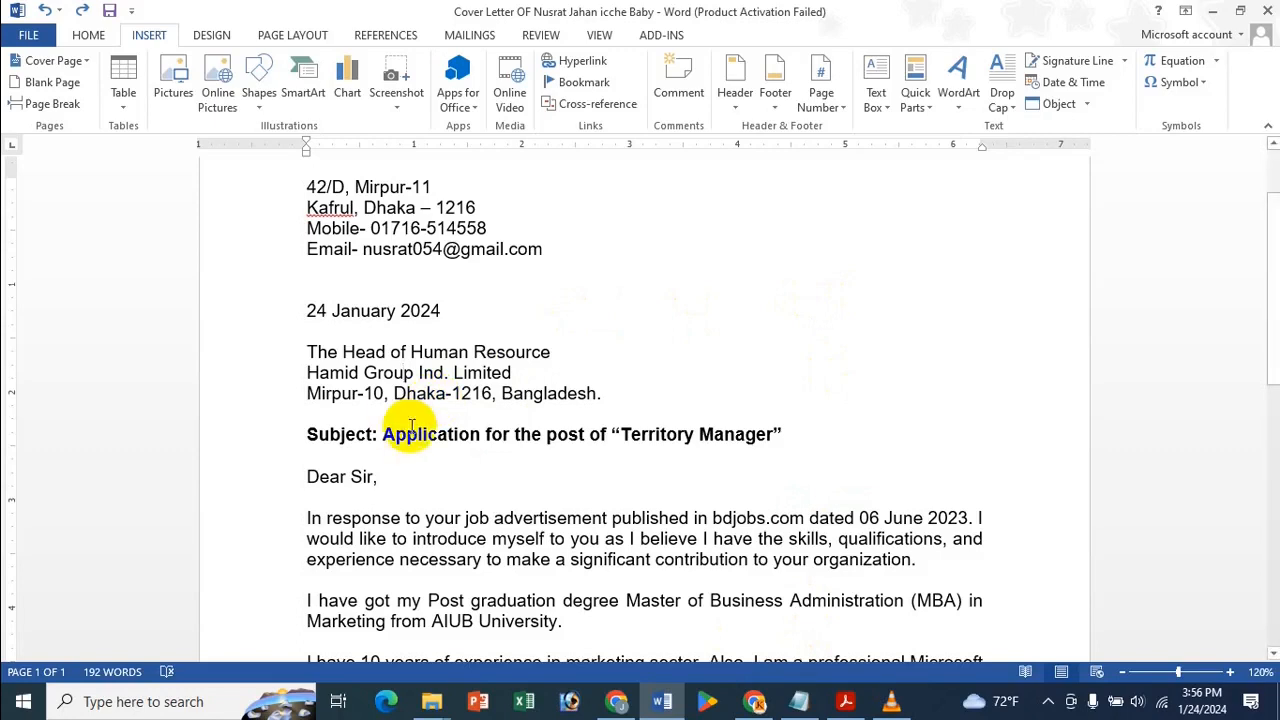
pyautogui.click(420, 430)
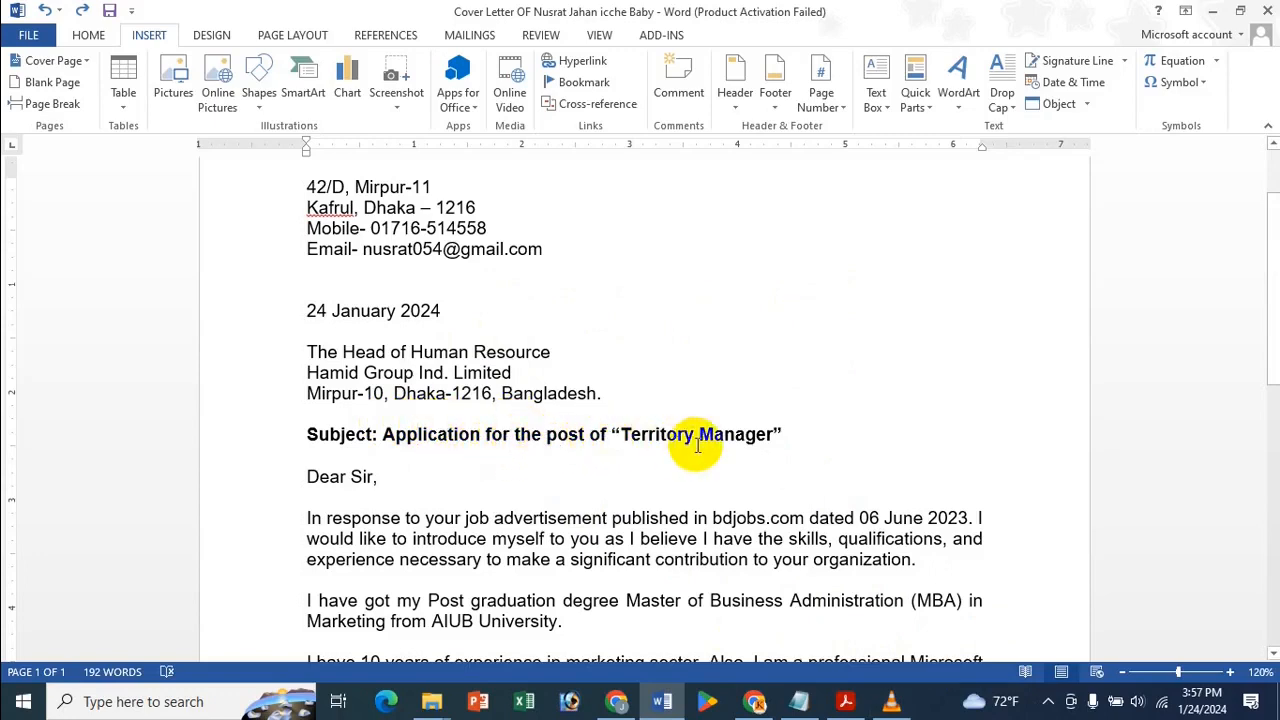
pyautogui.doubleClick(563, 430)
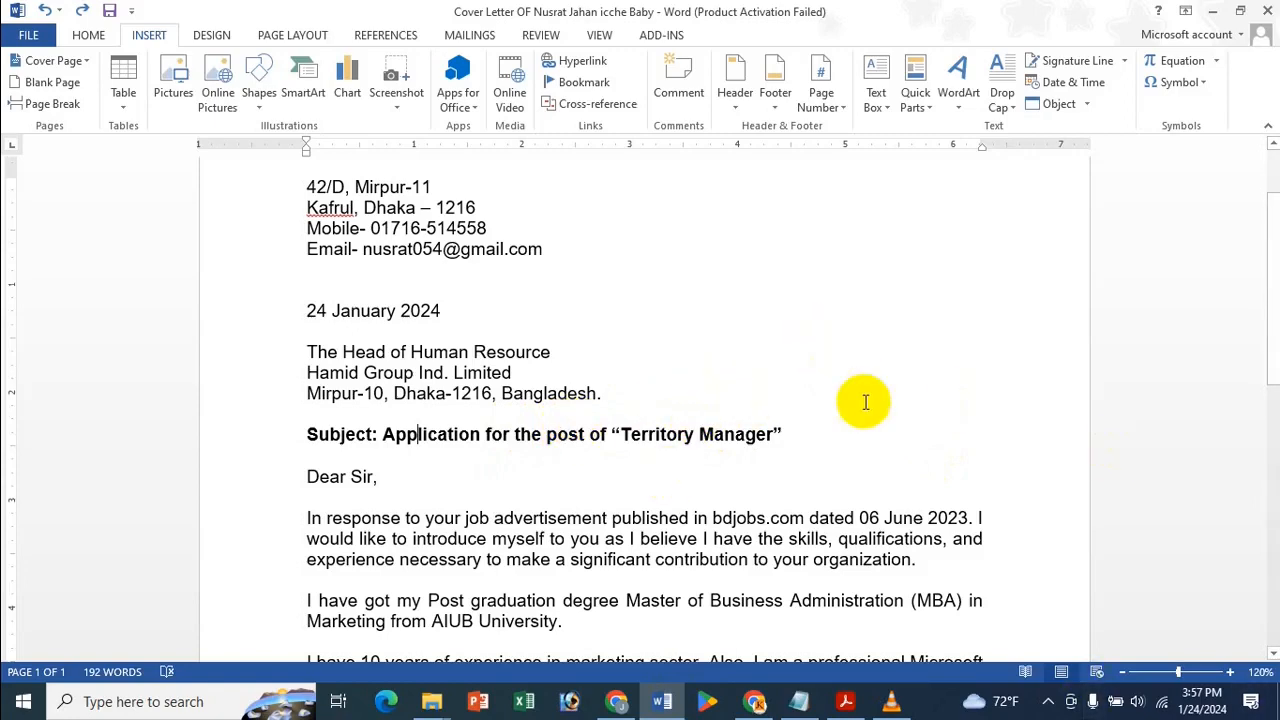
pyautogui.scroll(-3, 440, 322)
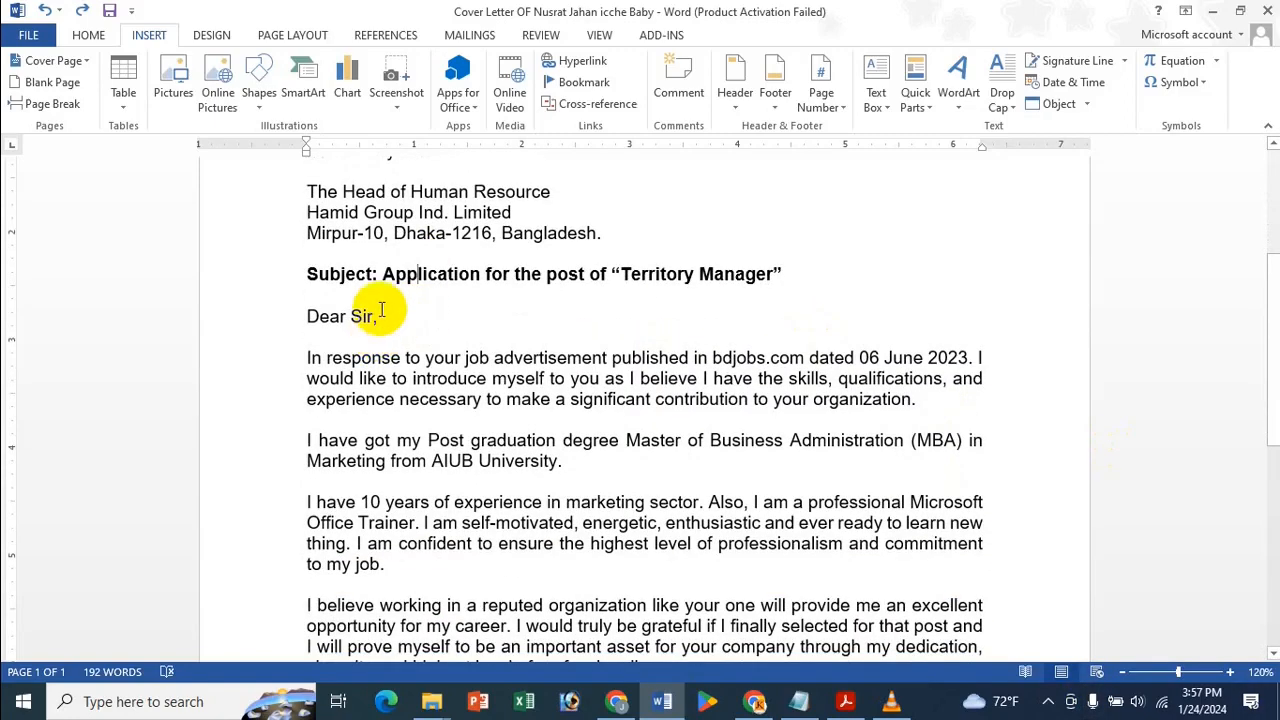
pyautogui.click(377, 316)
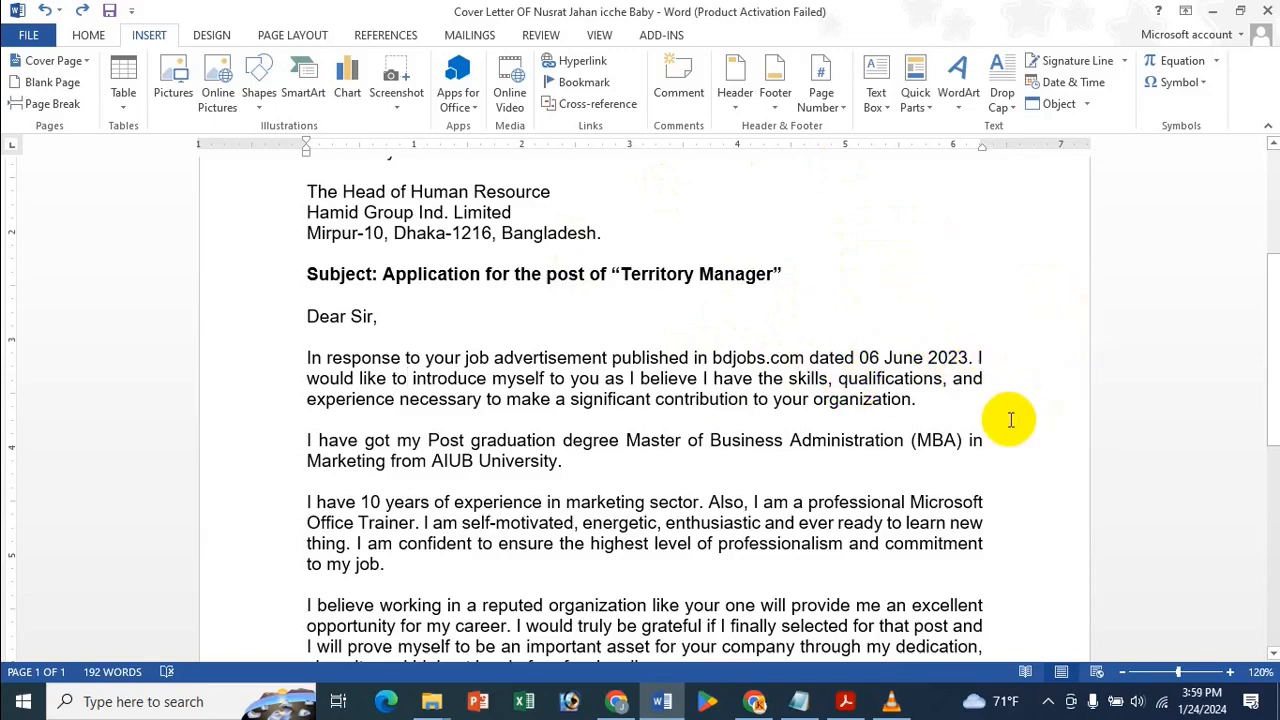
pyautogui.scroll(-2, 860, 425)
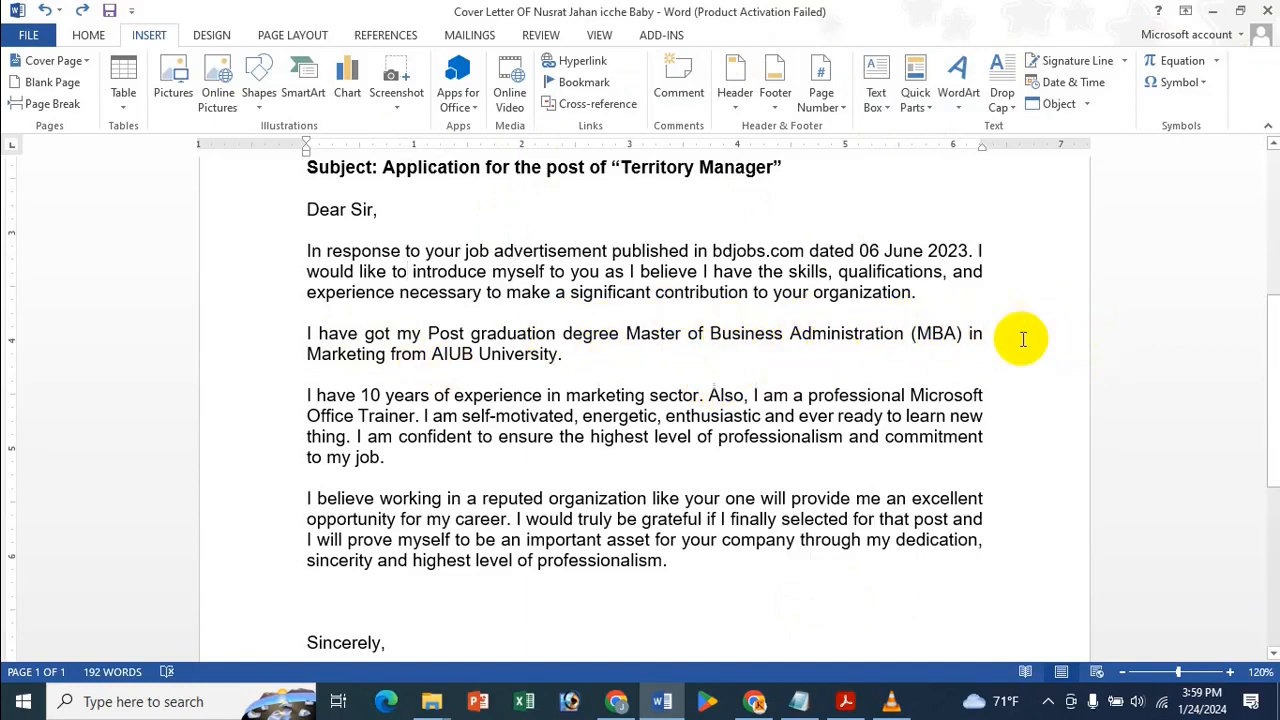
pyautogui.click(372, 415)
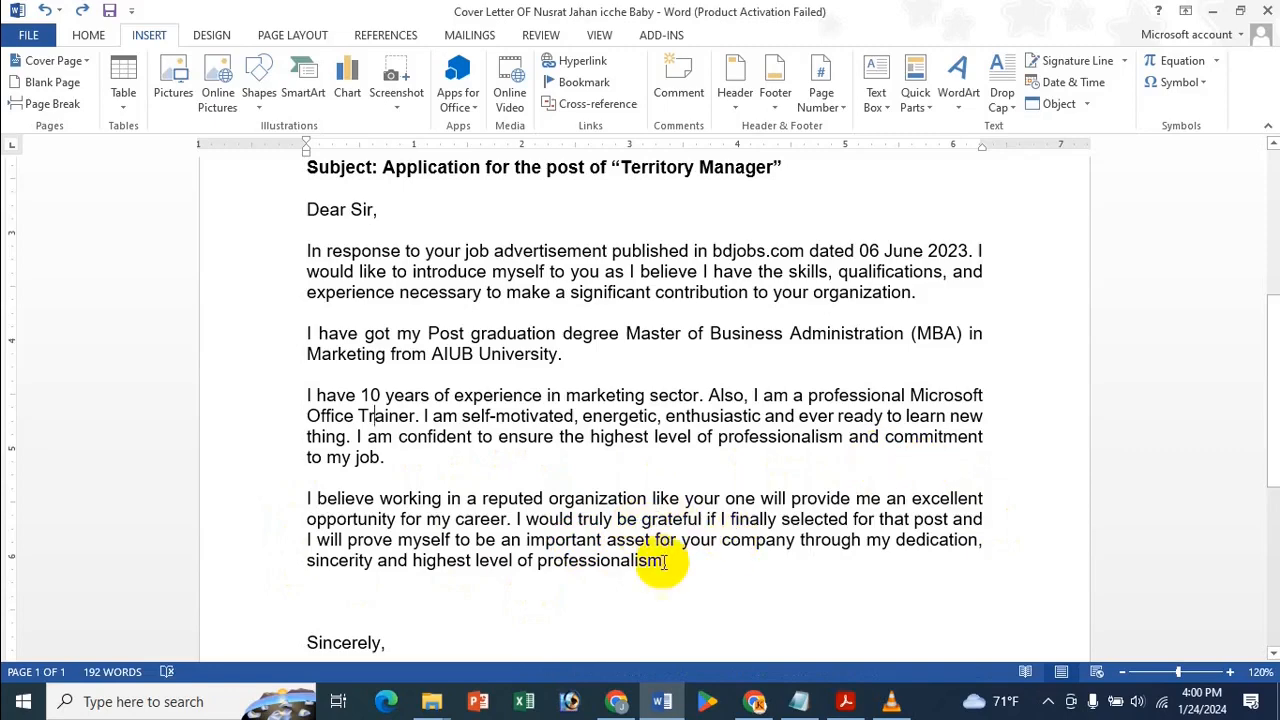
pyautogui.scroll(-5, 480, 594)
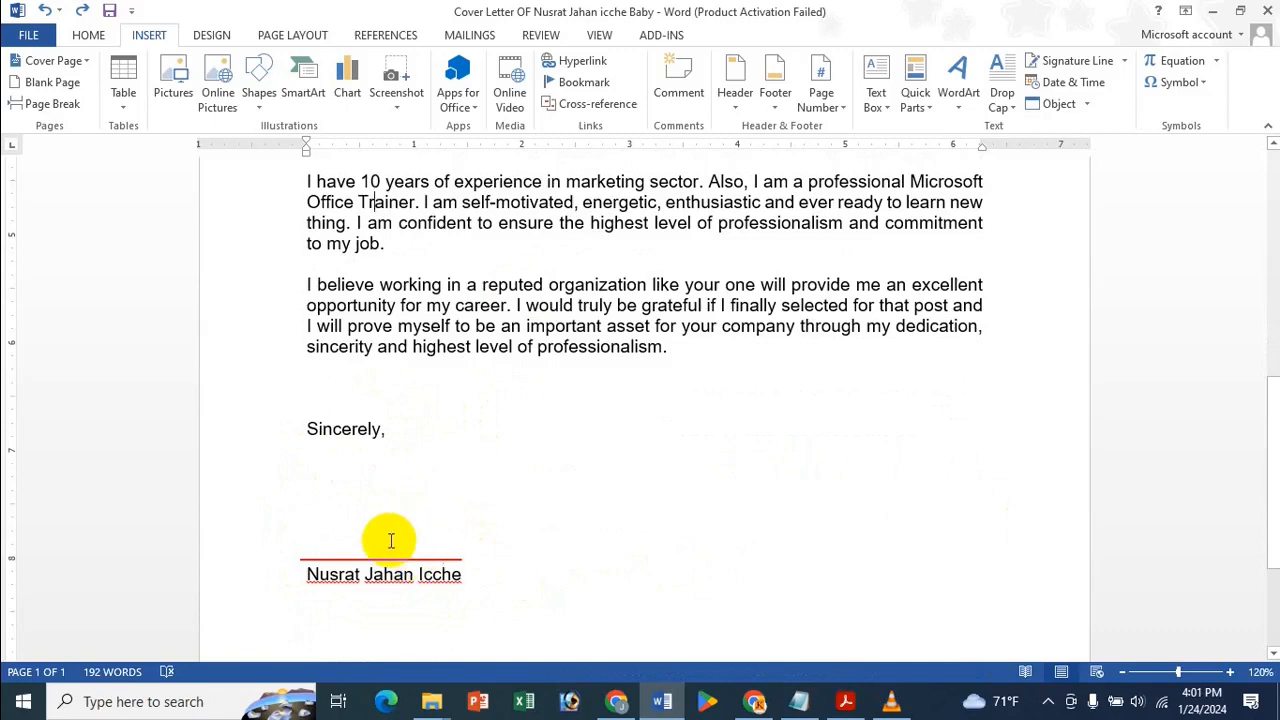
# Step: Review the whole letter's layout once more, from the sender details down to the signature block
pyautogui.scroll(4, 395, 540)
pyautogui.scroll(-1, 485, 510)
pyautogui.scroll(3, 502, 477)
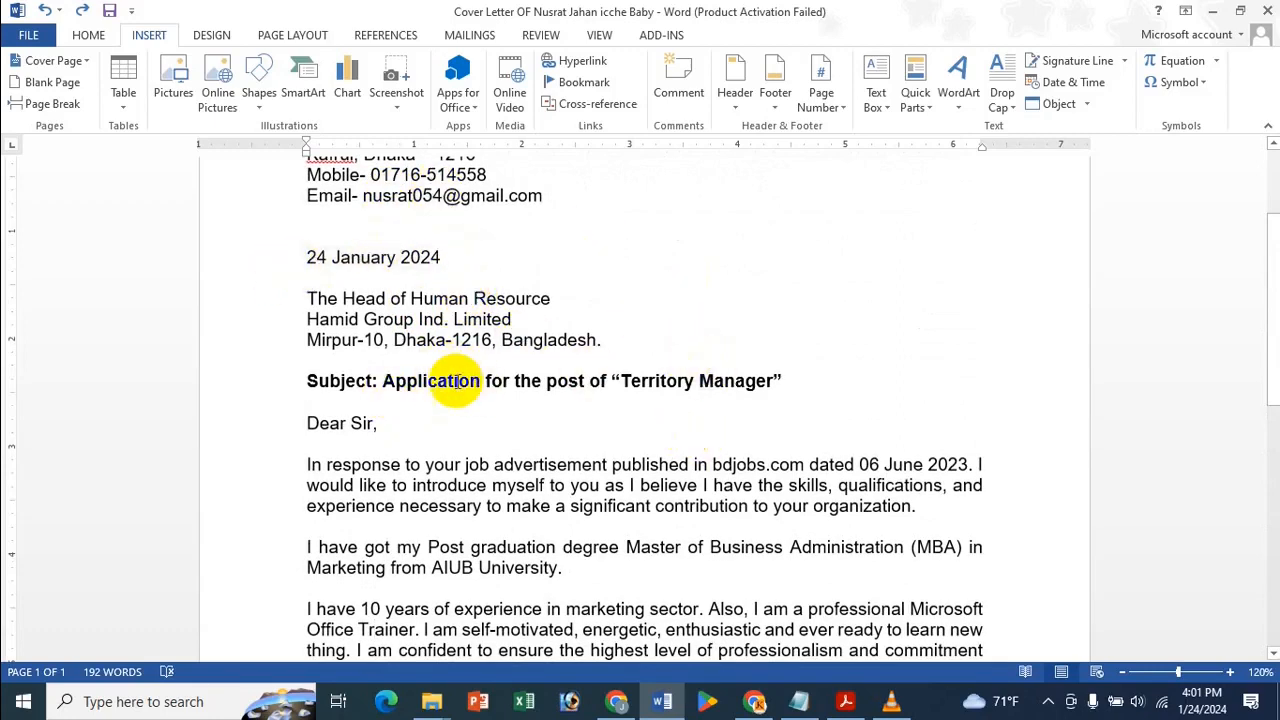
pyautogui.scroll(-3, 470, 420)
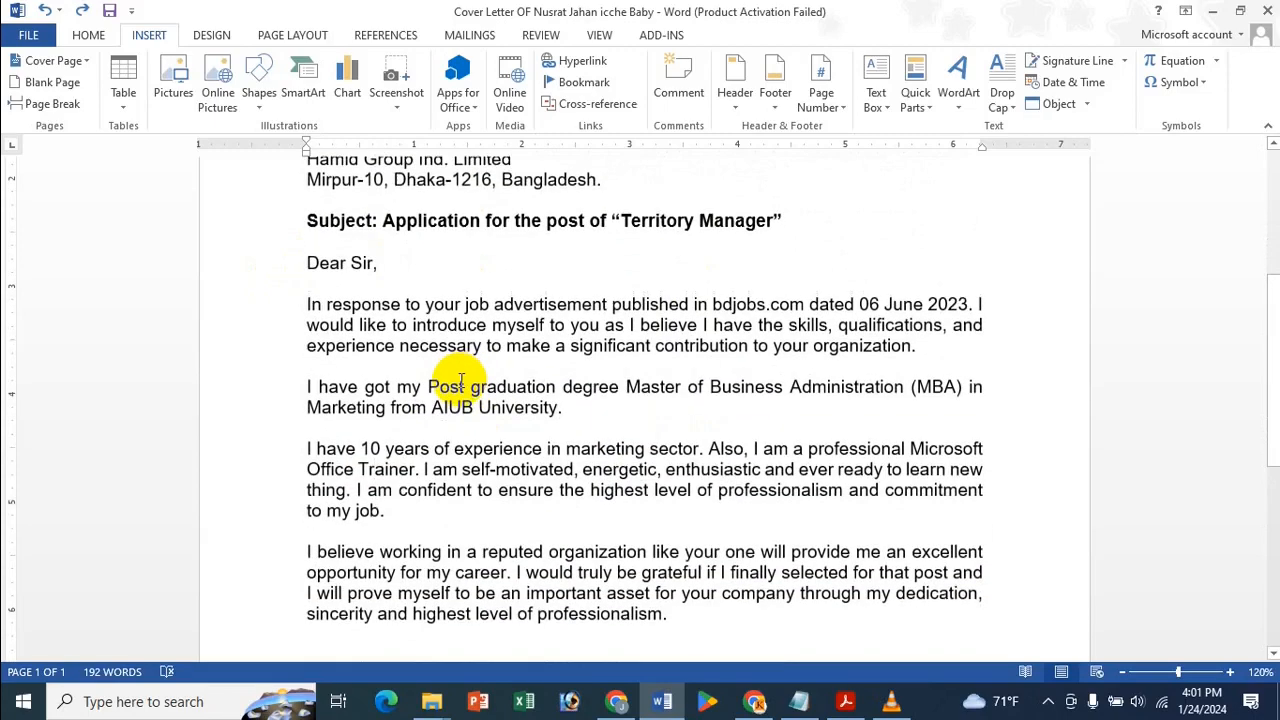
pyautogui.scroll(-3, 461, 380)
pyautogui.scroll(6, 457, 392)
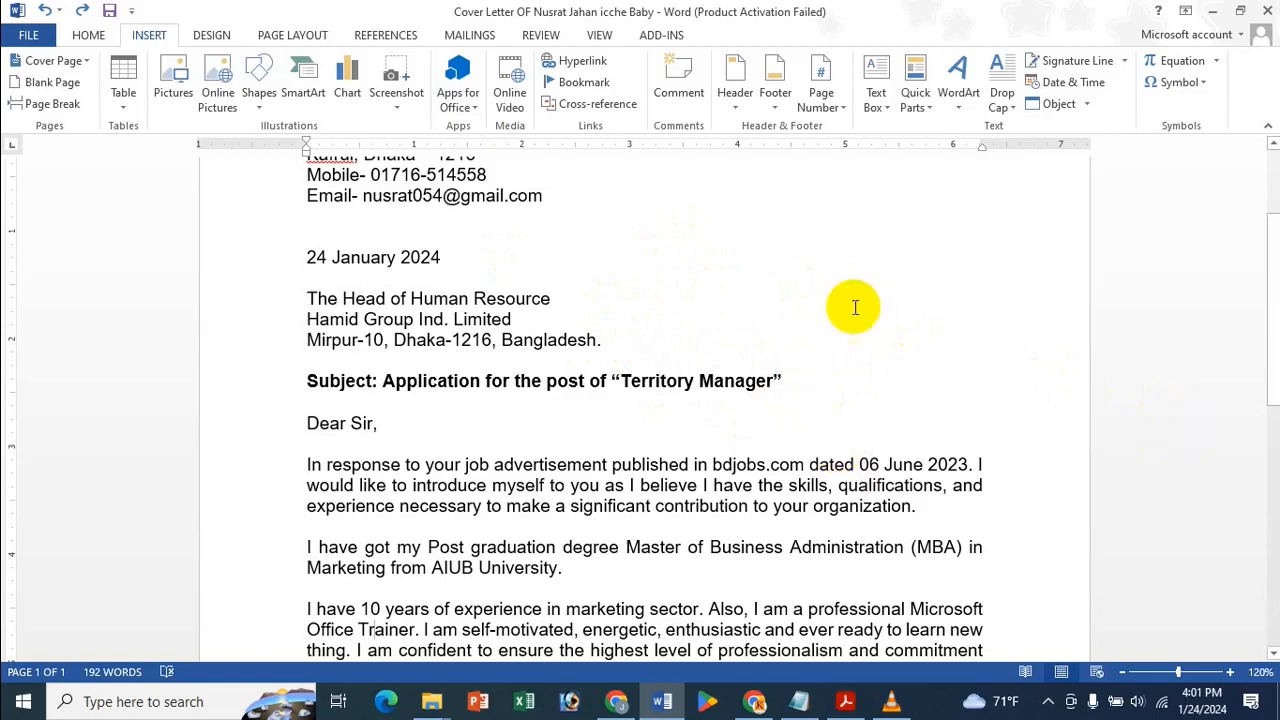
pyautogui.scroll(-3, 717, 376)
pyautogui.scroll(-3, 717, 376)
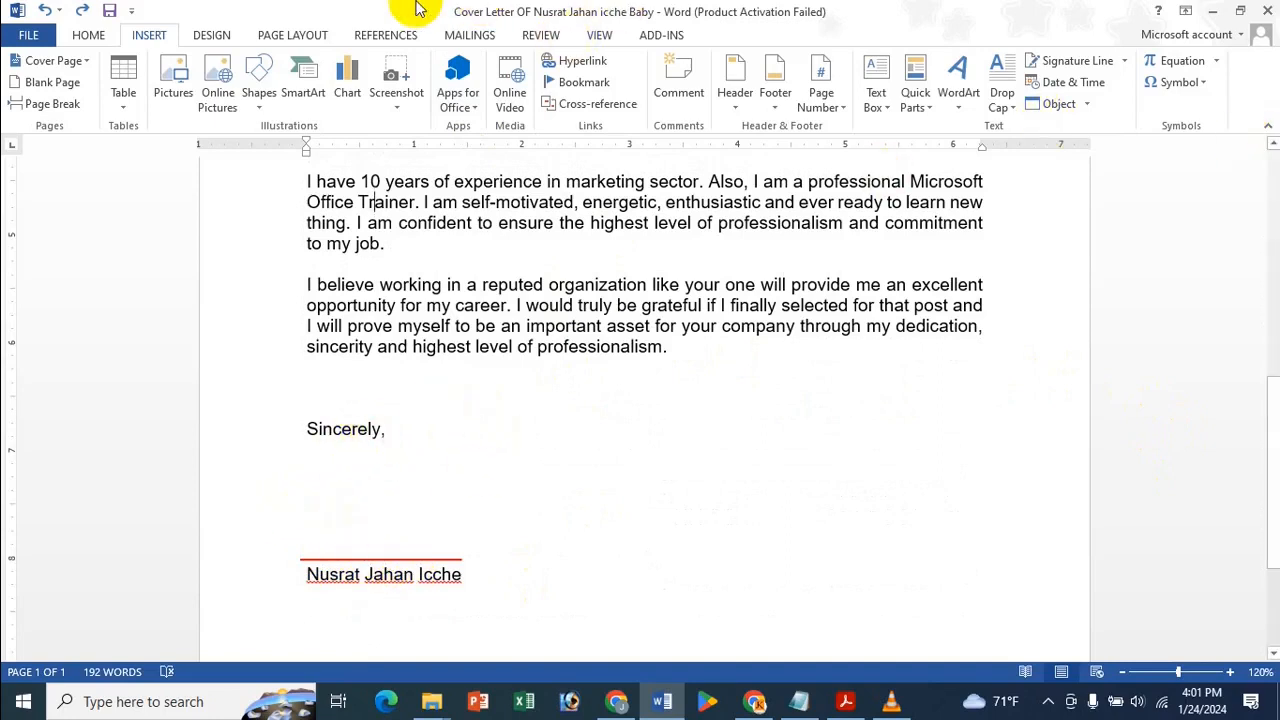
# Step: Insert the signature picture with coloured hearts from the Best Digital Signature folder above the signature line, and shrink it to about 1.19" by 0.81"
pyautogui.click(367, 505)
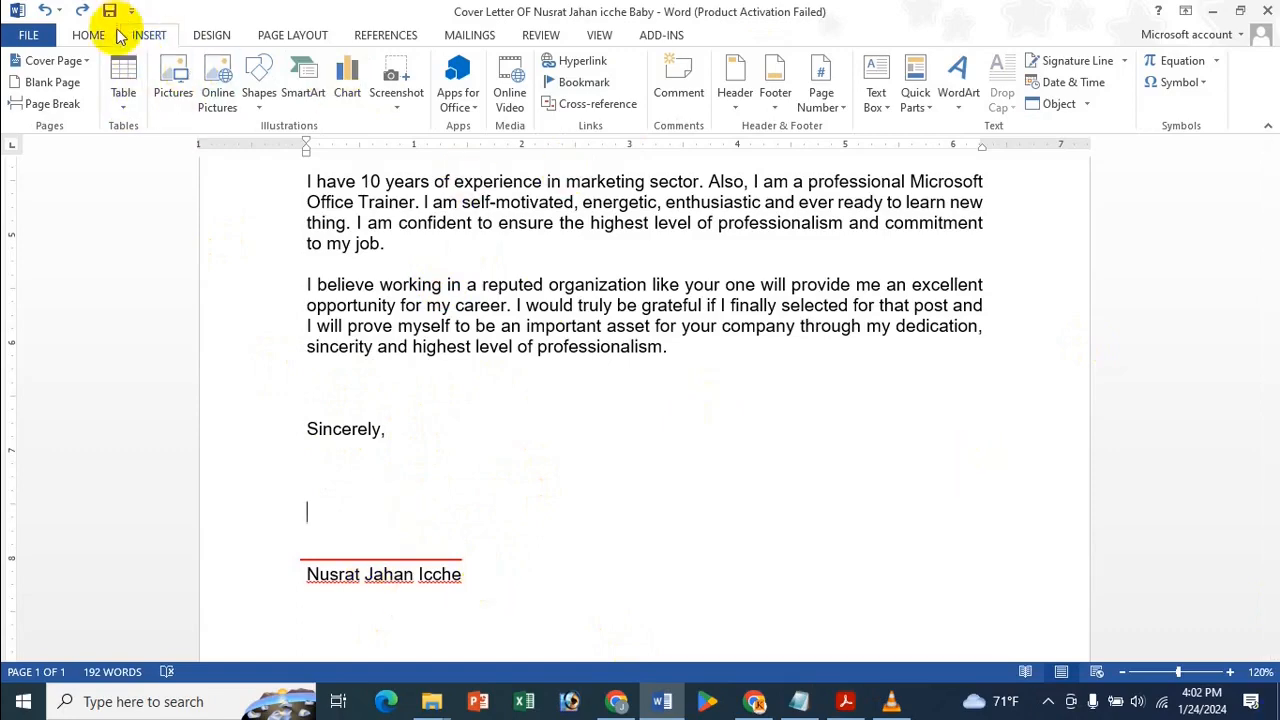
pyautogui.click(190, 84)
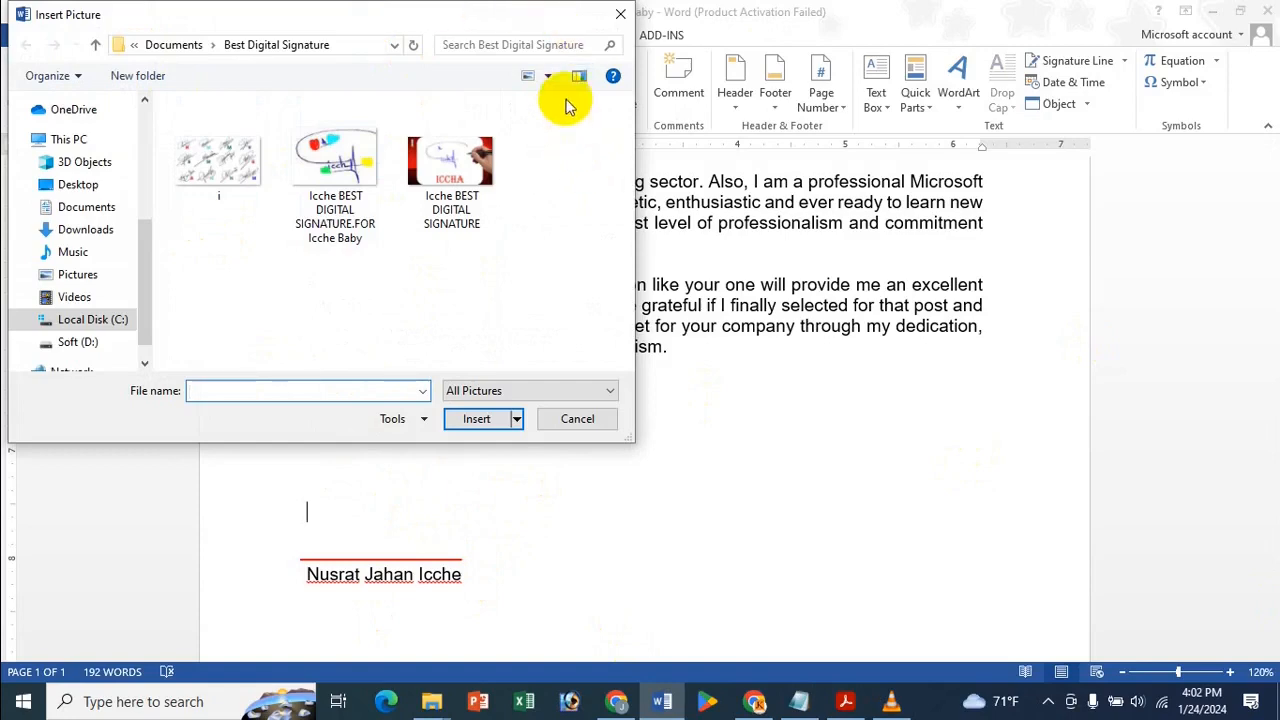
pyautogui.click(337, 215)
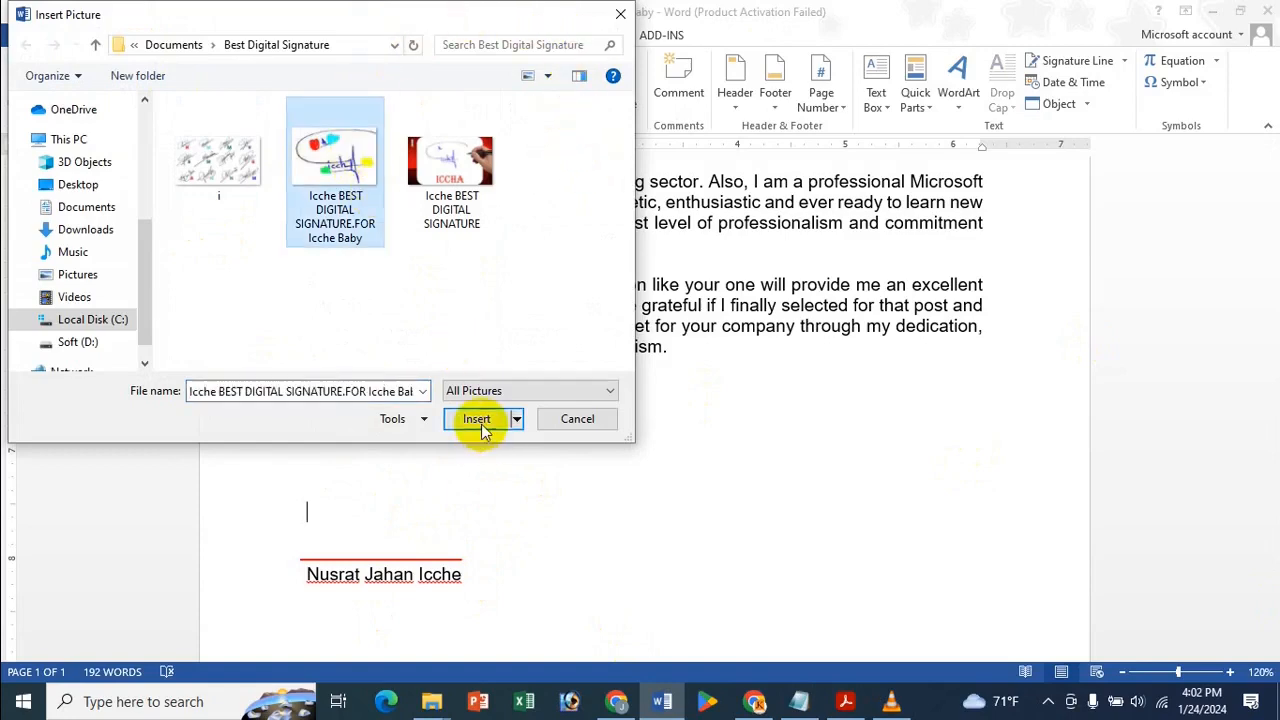
pyautogui.click(478, 422)
pyautogui.scroll(-3, 463, 406)
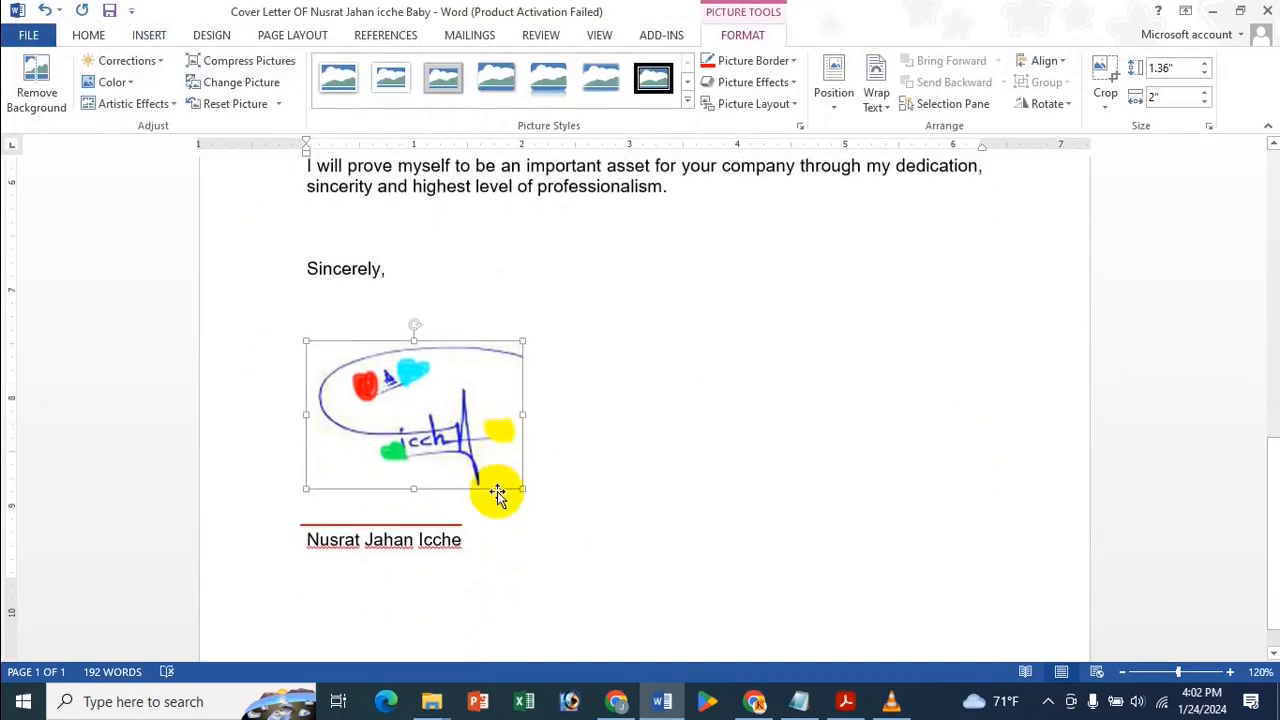
pyautogui.moveTo(520, 490)
pyautogui.mouseDown()
pyautogui.moveTo(457, 449)
pyautogui.moveTo(434, 401)
pyautogui.mouseUp()
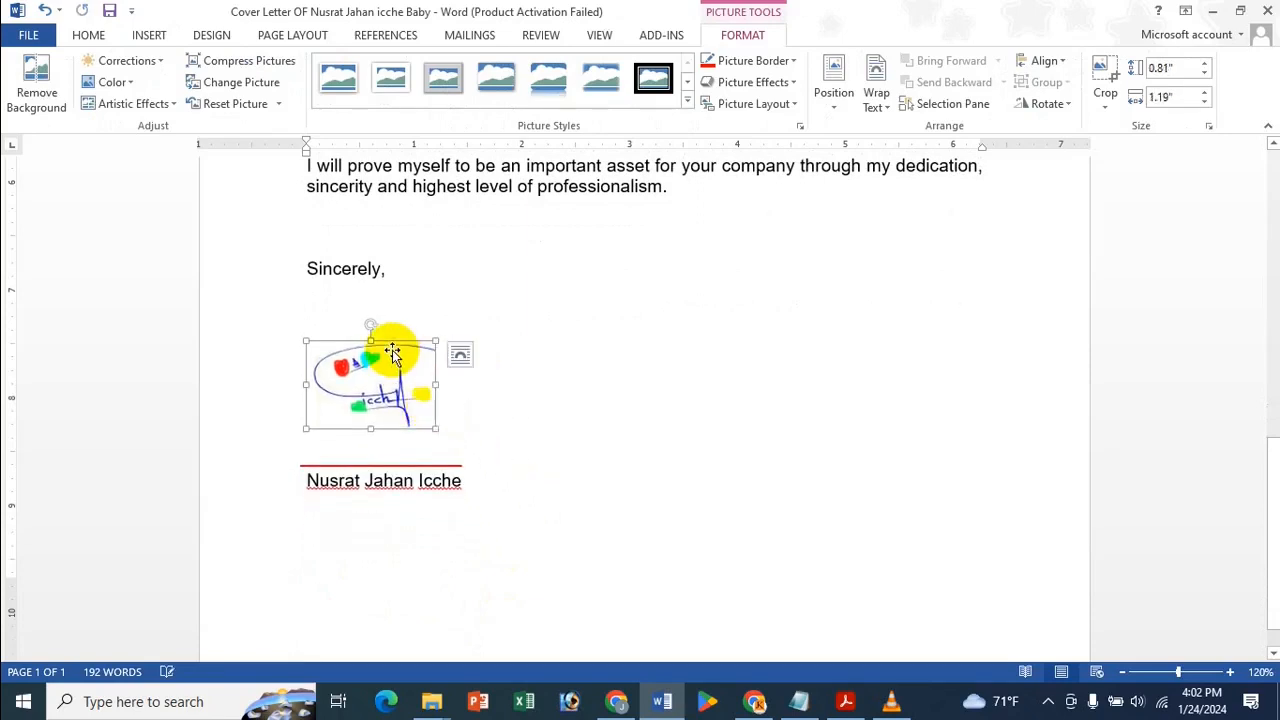
pyautogui.click(583, 452)
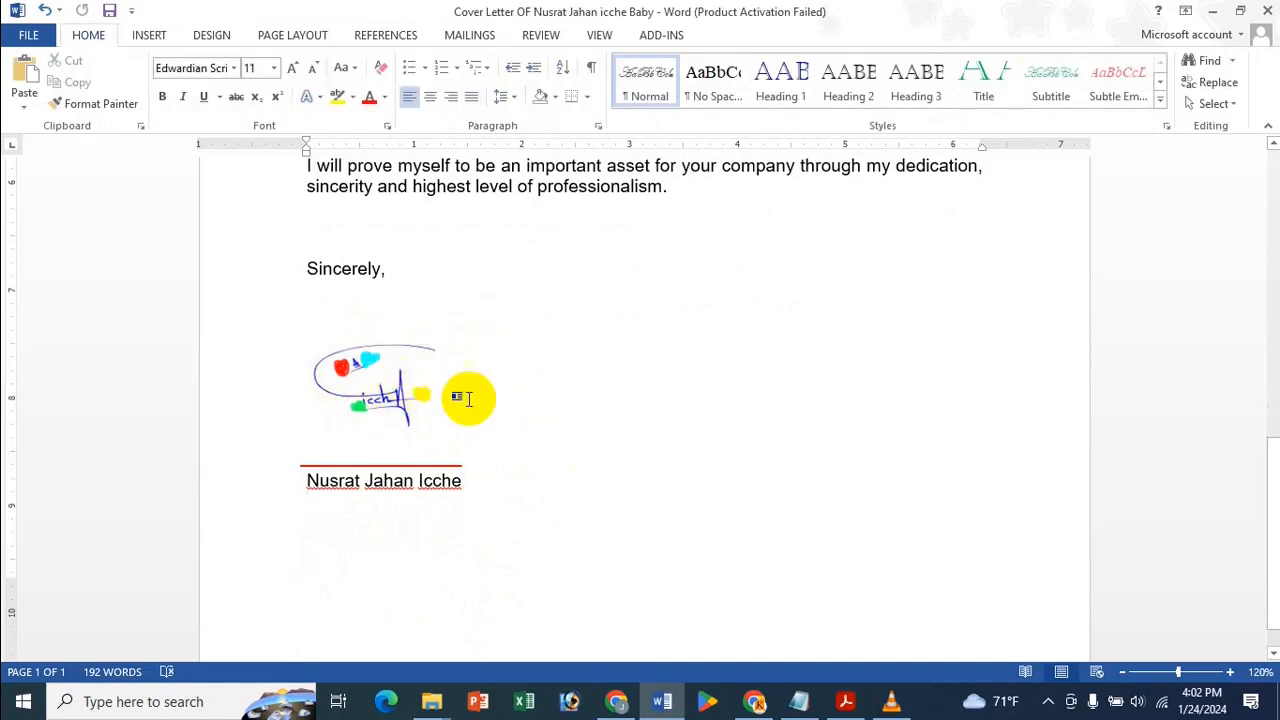
# Step: Set the signature picture's text wrapping to In Front of Text and place it just above the red signature line
pyautogui.click(430, 392)
pyautogui.click(459, 355)
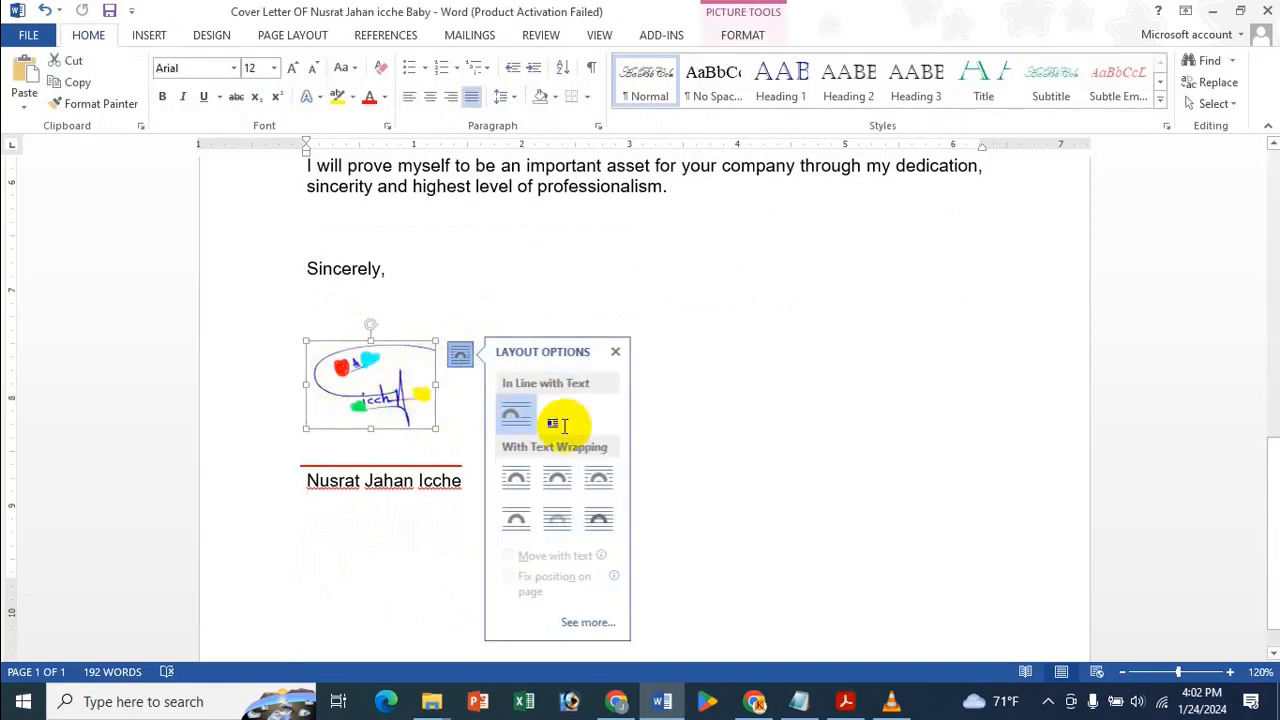
pyautogui.click(596, 518)
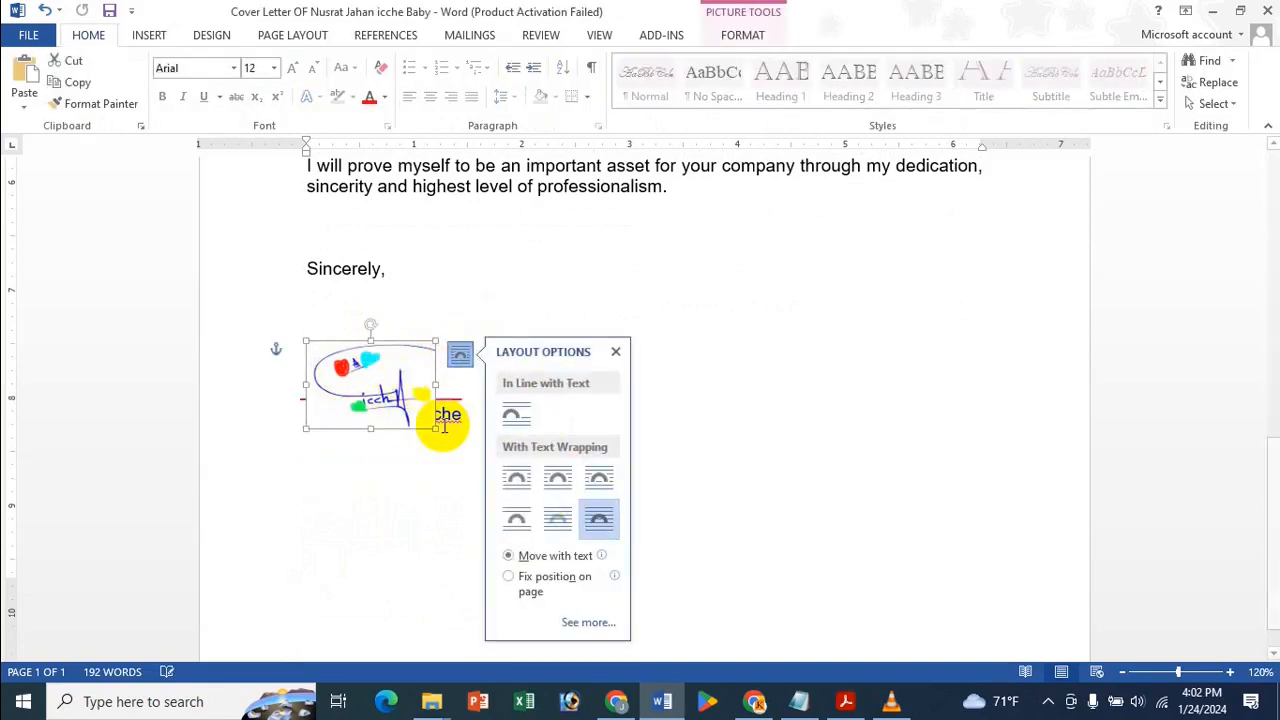
pyautogui.click(616, 355)
pyautogui.moveTo(371, 386); pyautogui.dragTo(376, 352)
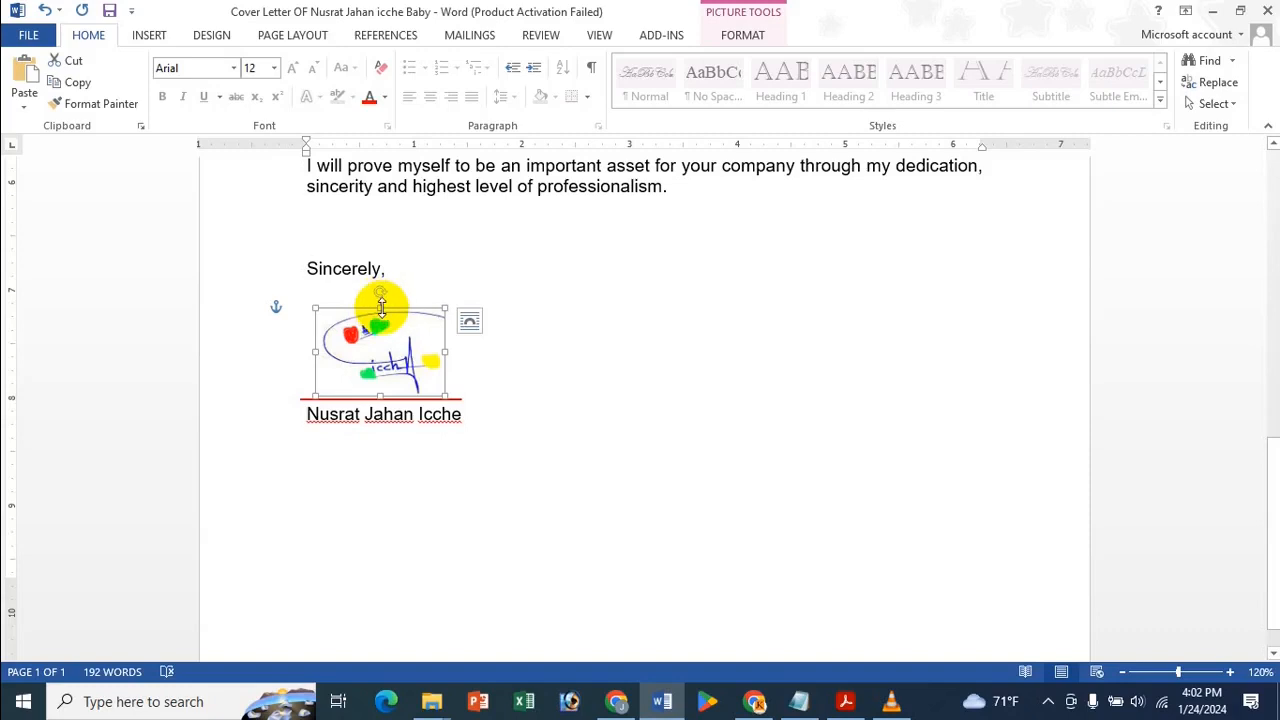
# Step: Stretch the signature picture slightly taller at its upper edge and slightly wider at its left edge
pyautogui.moveTo(380, 306); pyautogui.dragTo(380, 298)
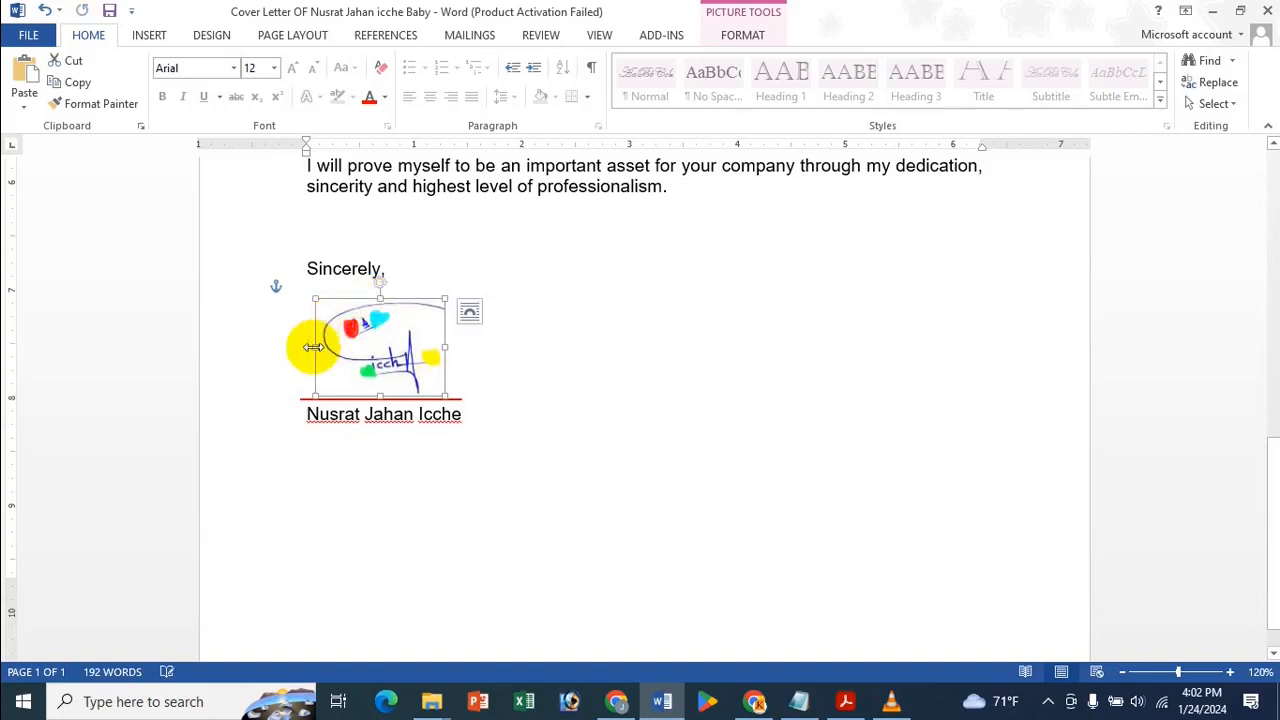
pyautogui.moveTo(313, 347); pyautogui.dragTo(307, 347)
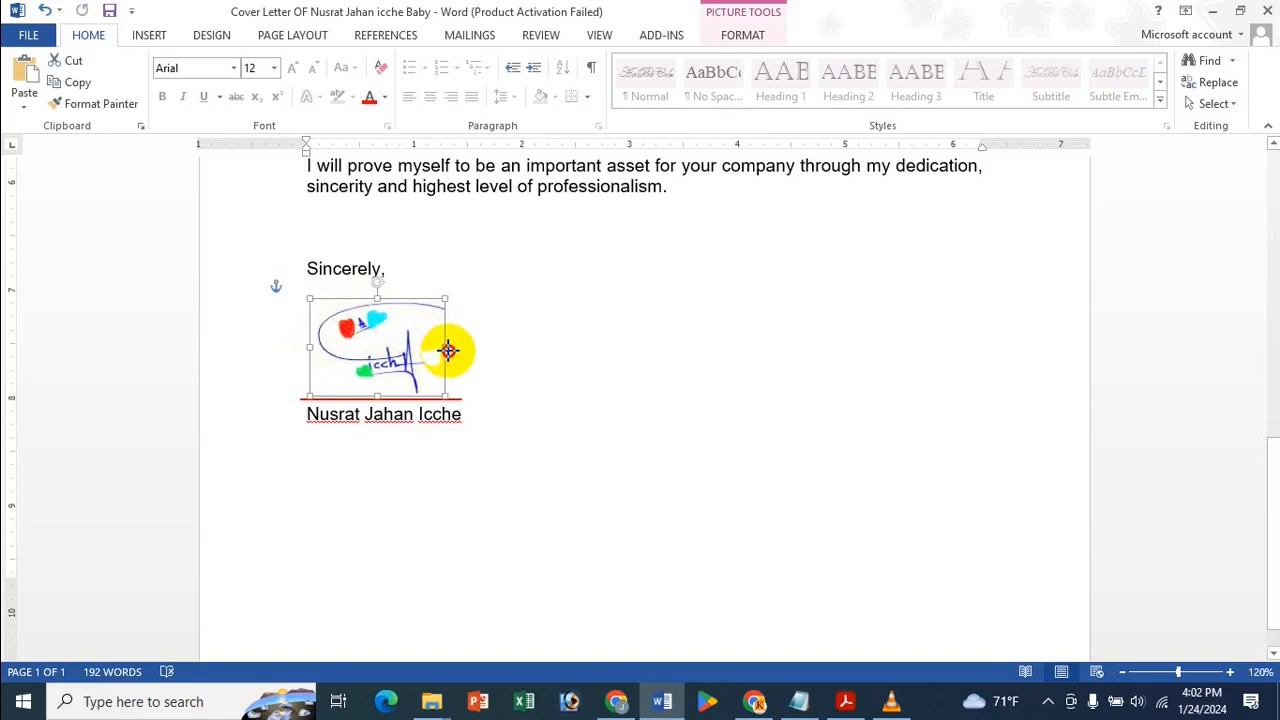
pyautogui.click(663, 297)
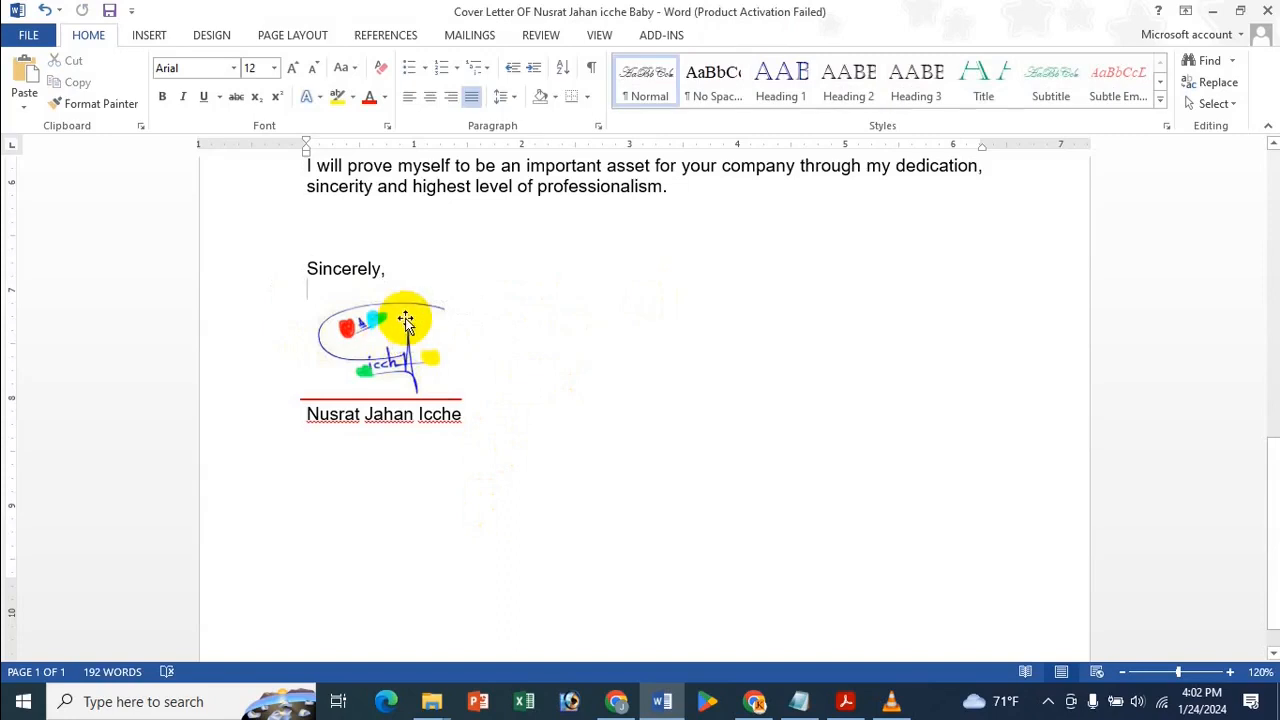
# Step: Check the letter from the signature back up to the sender details, and save the document
pyautogui.scroll(2, 410, 370)
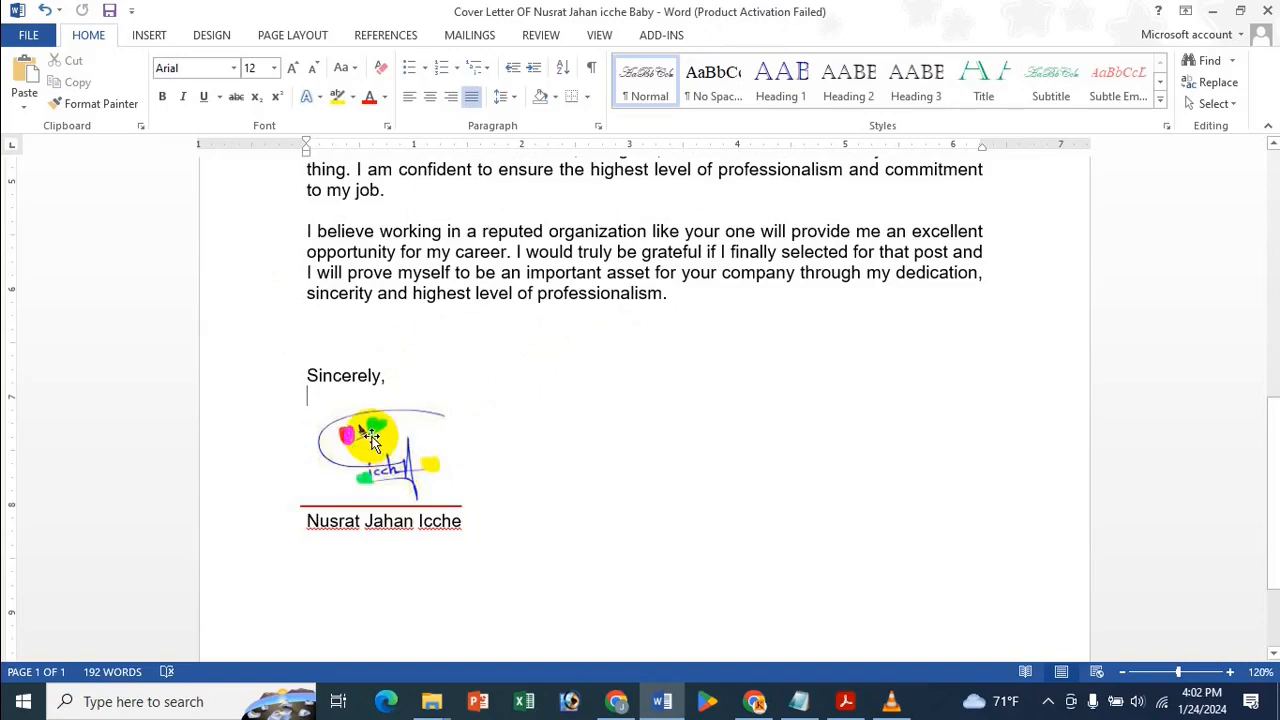
pyautogui.scroll(6, 366, 440)
pyautogui.scroll(4, 360, 388)
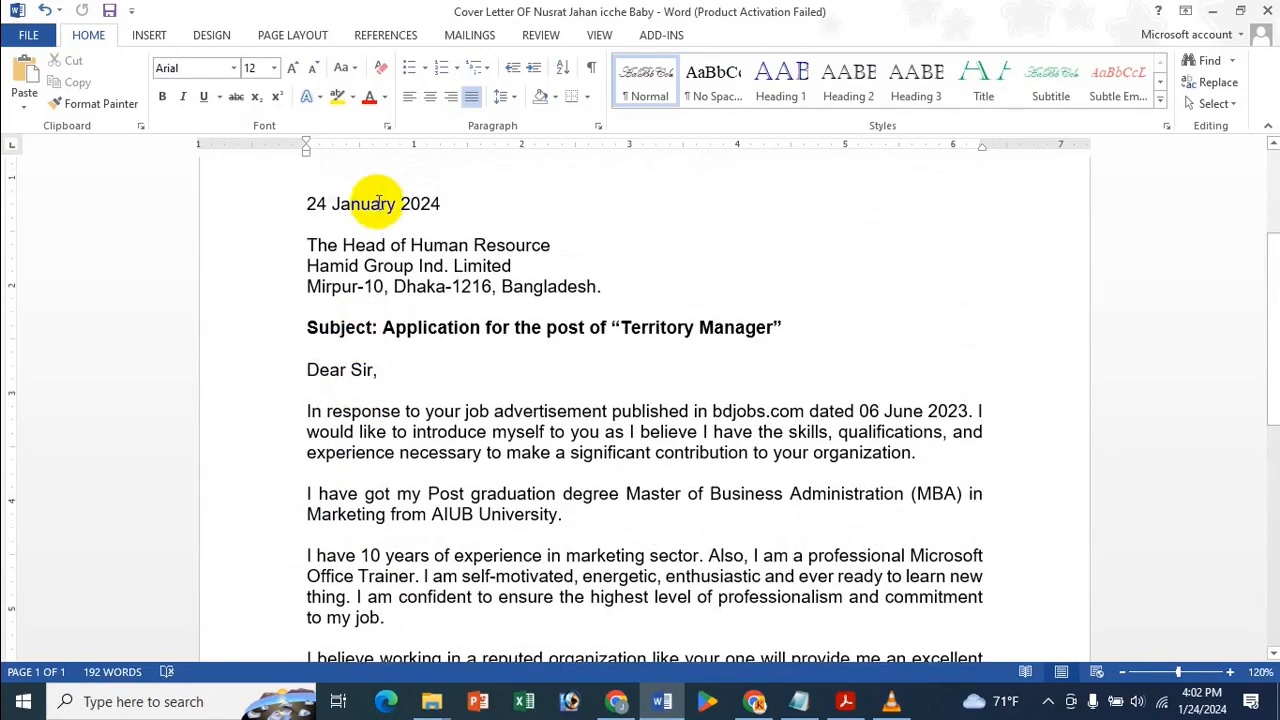
pyautogui.scroll(1, 471, 543)
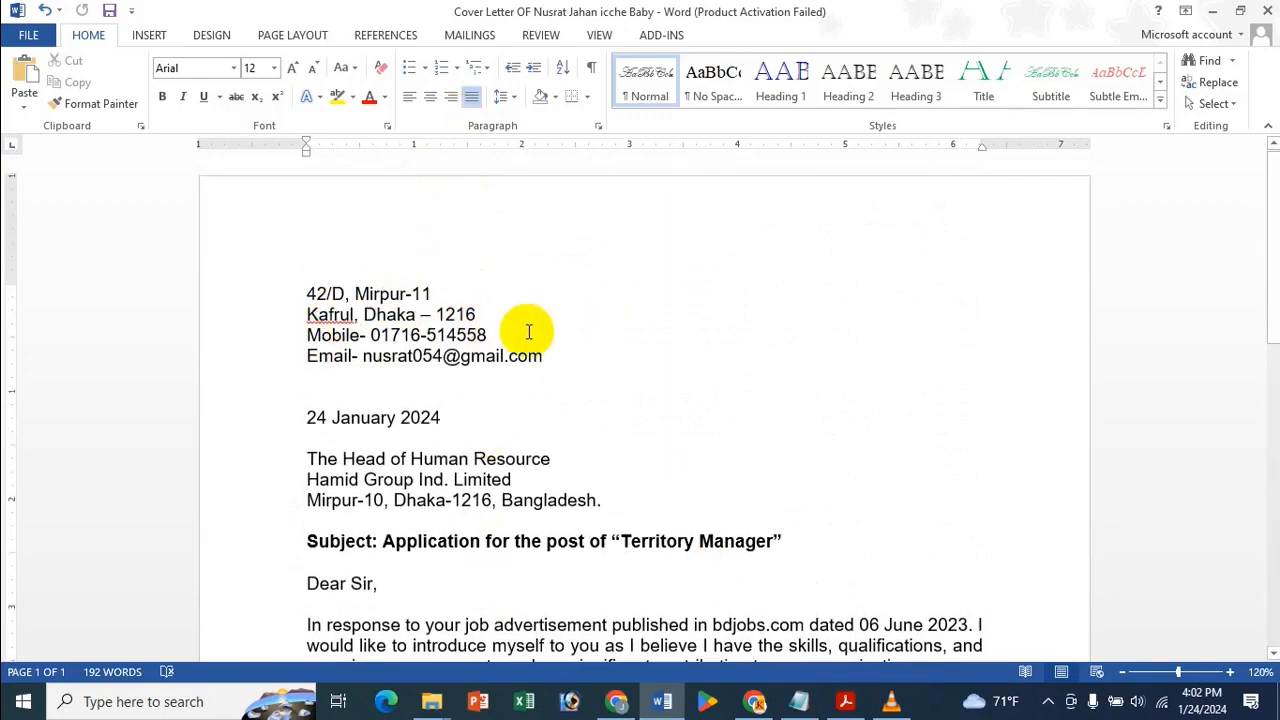
pyautogui.click(24, 35)
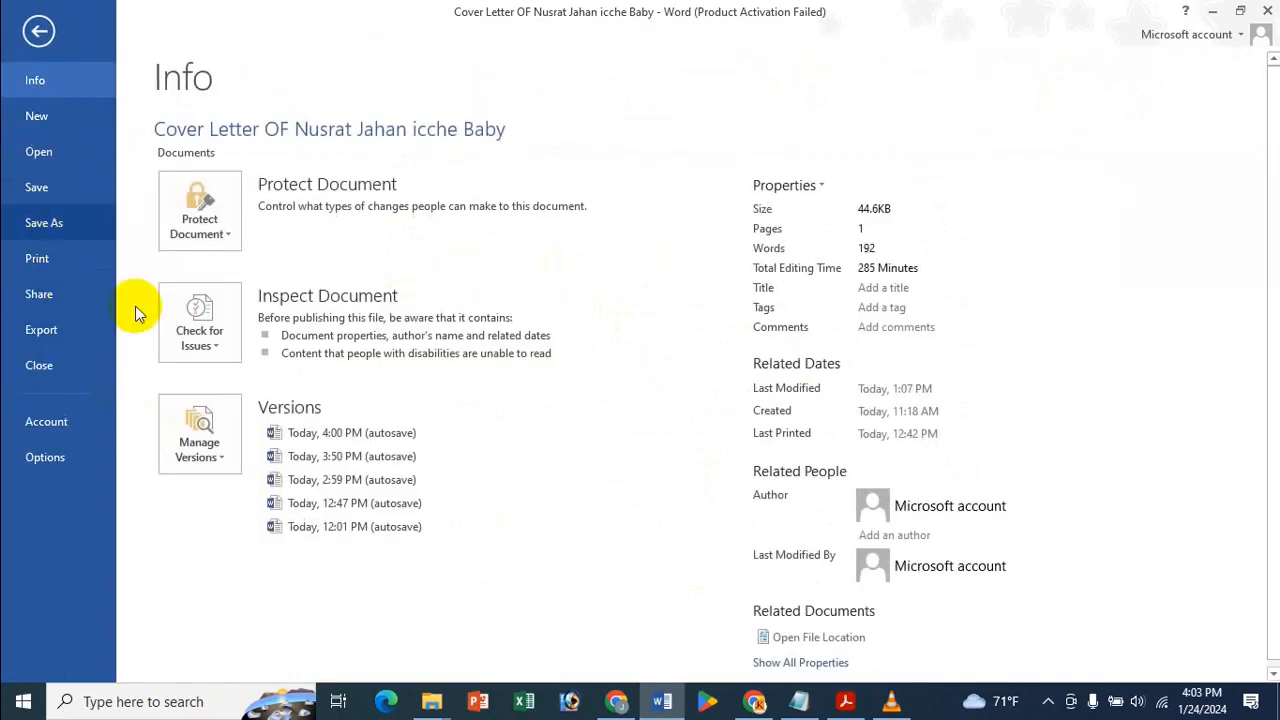
pyautogui.click(57, 328)
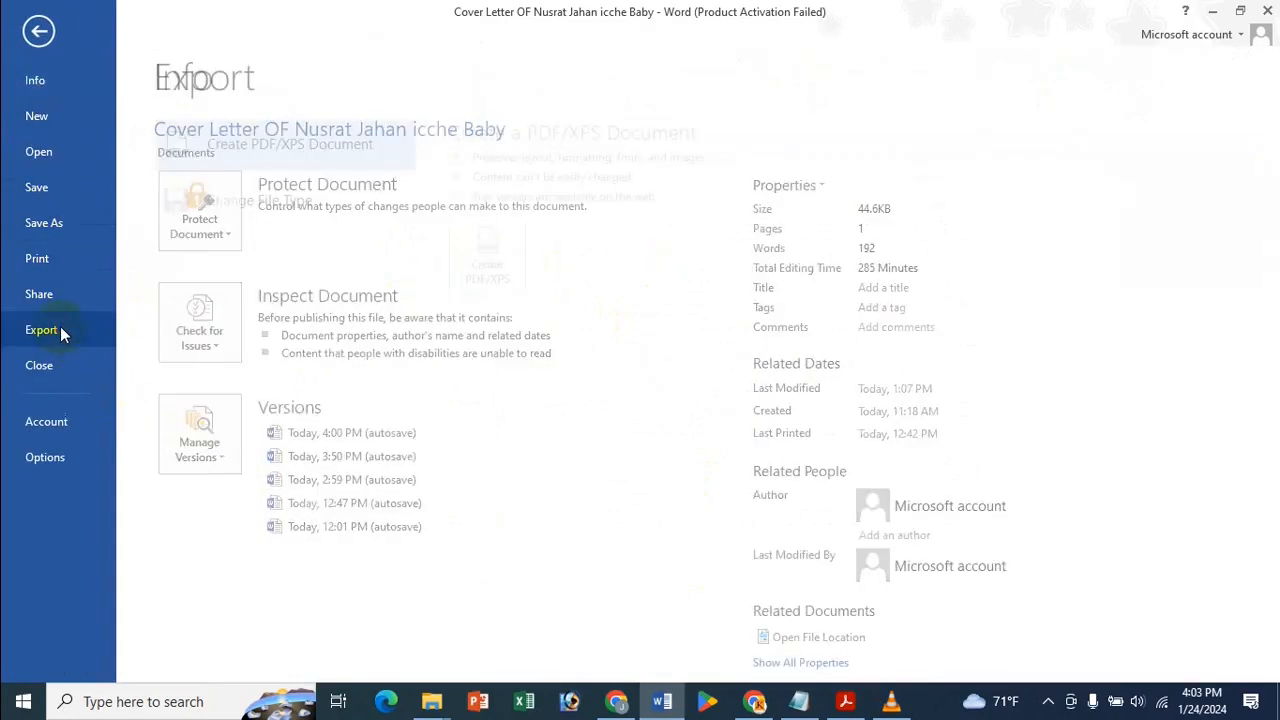
pyautogui.click(36, 187)
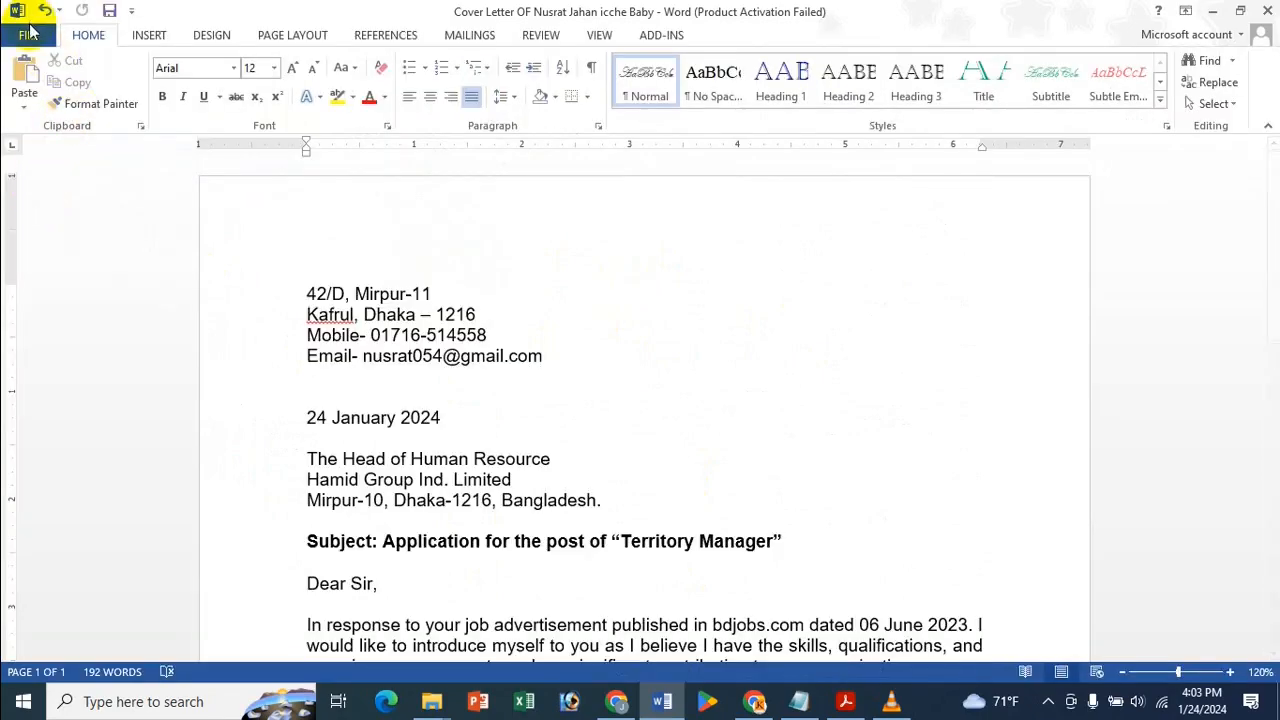
# Step: Publish the letter as a PDF in the Documents folder, removing the last two words from the suggested file name
pyautogui.click(28, 36)
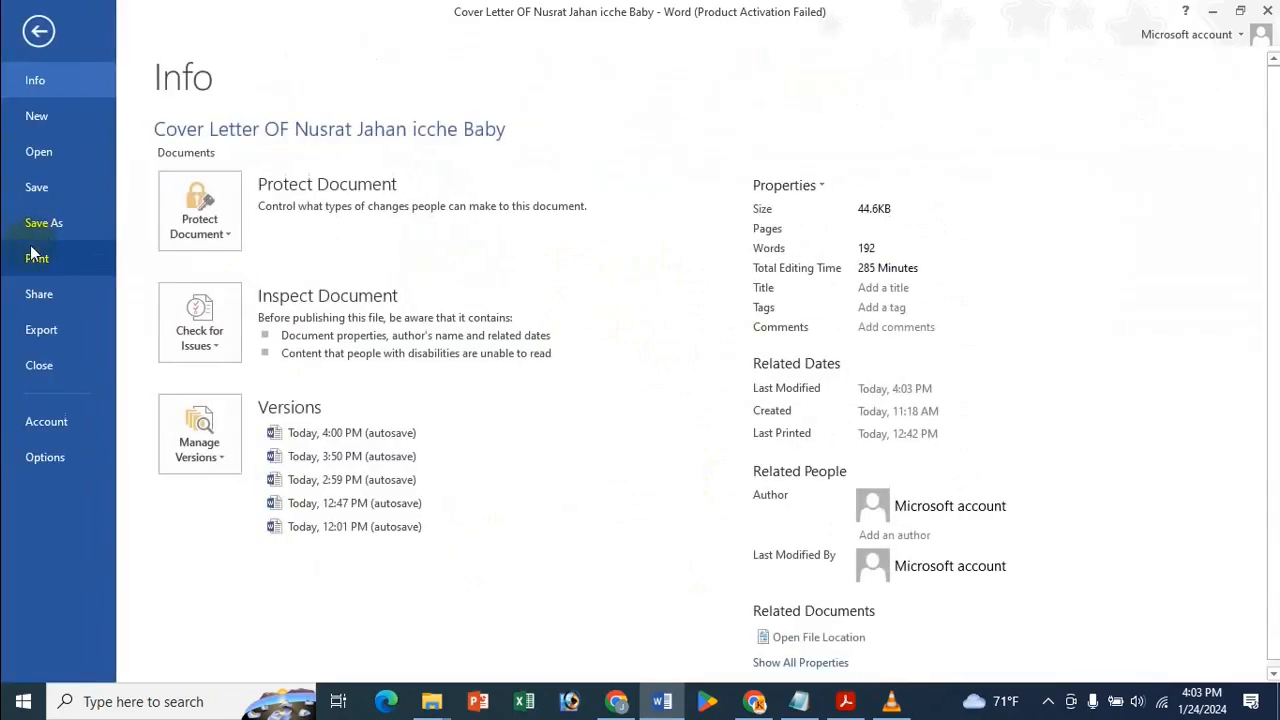
pyautogui.click(40, 224)
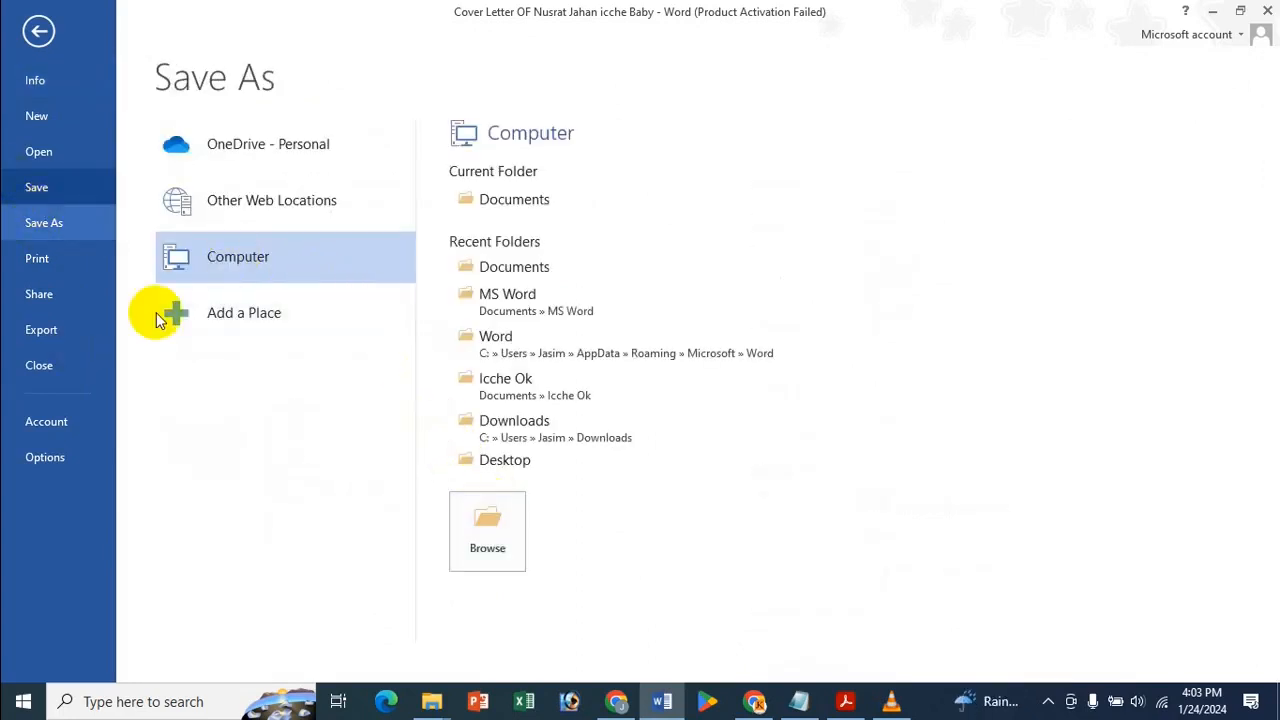
pyautogui.click(69, 327)
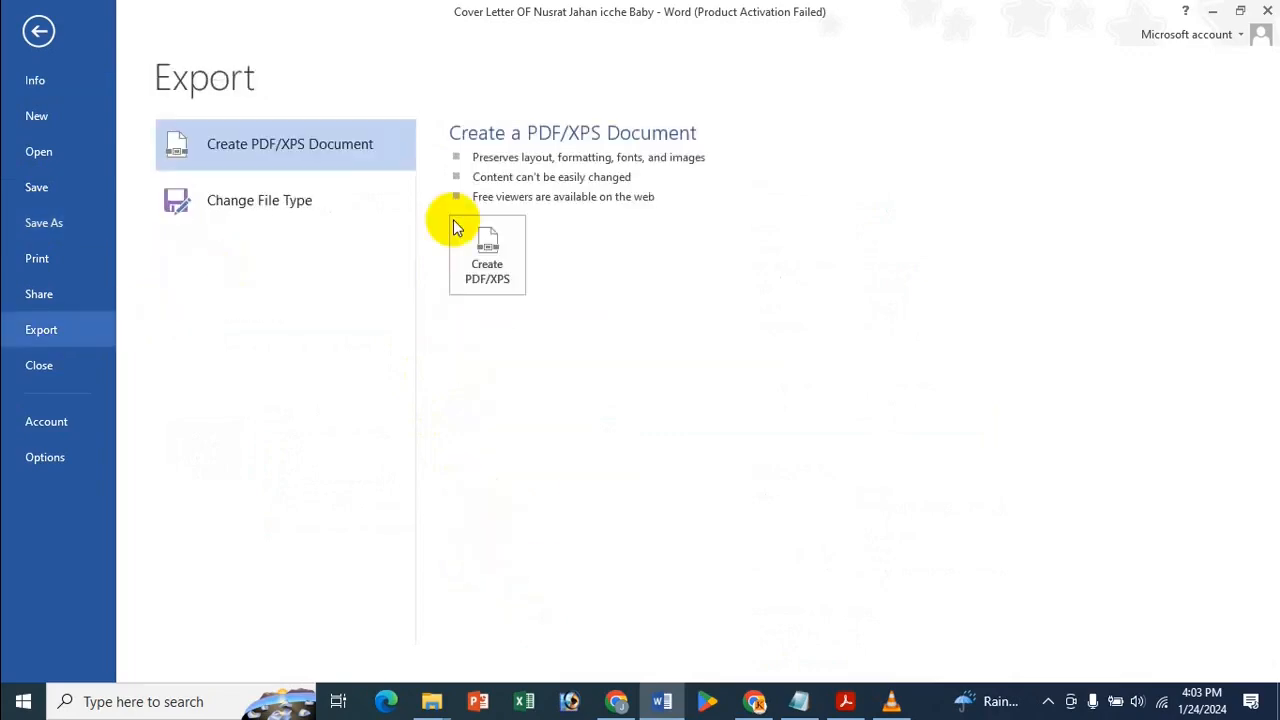
pyautogui.click(501, 243)
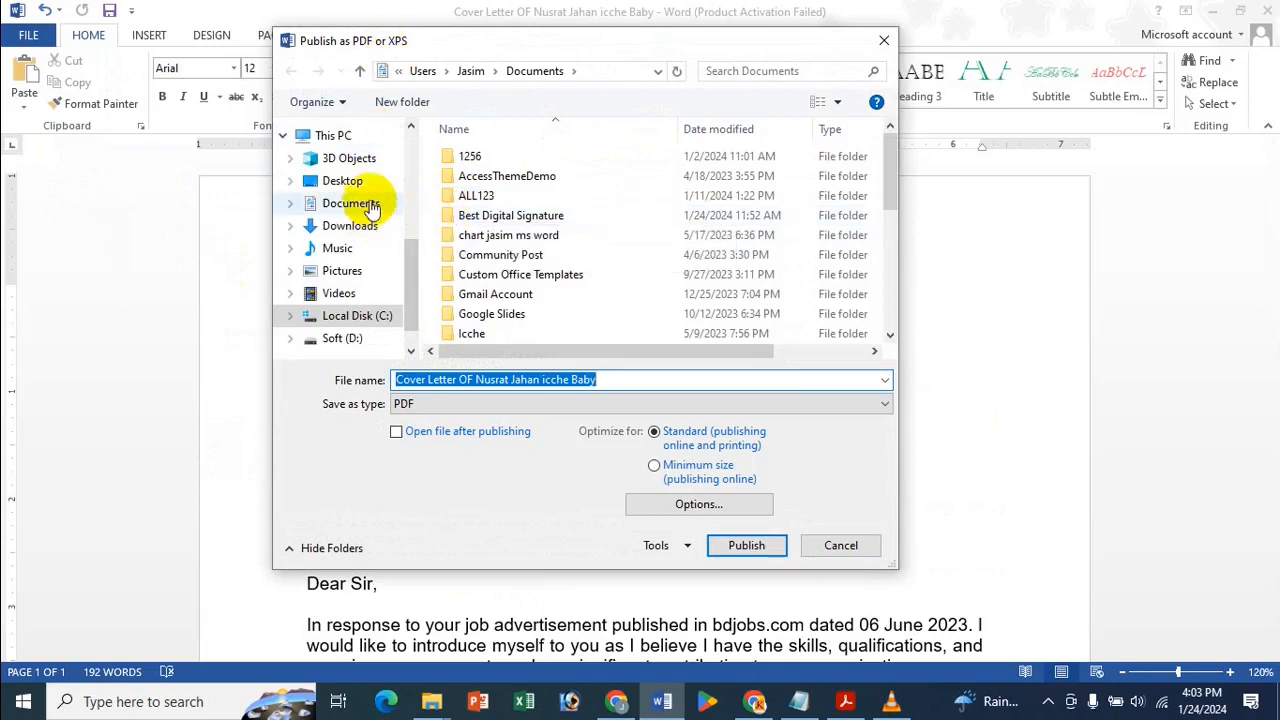
pyautogui.click(491, 382)
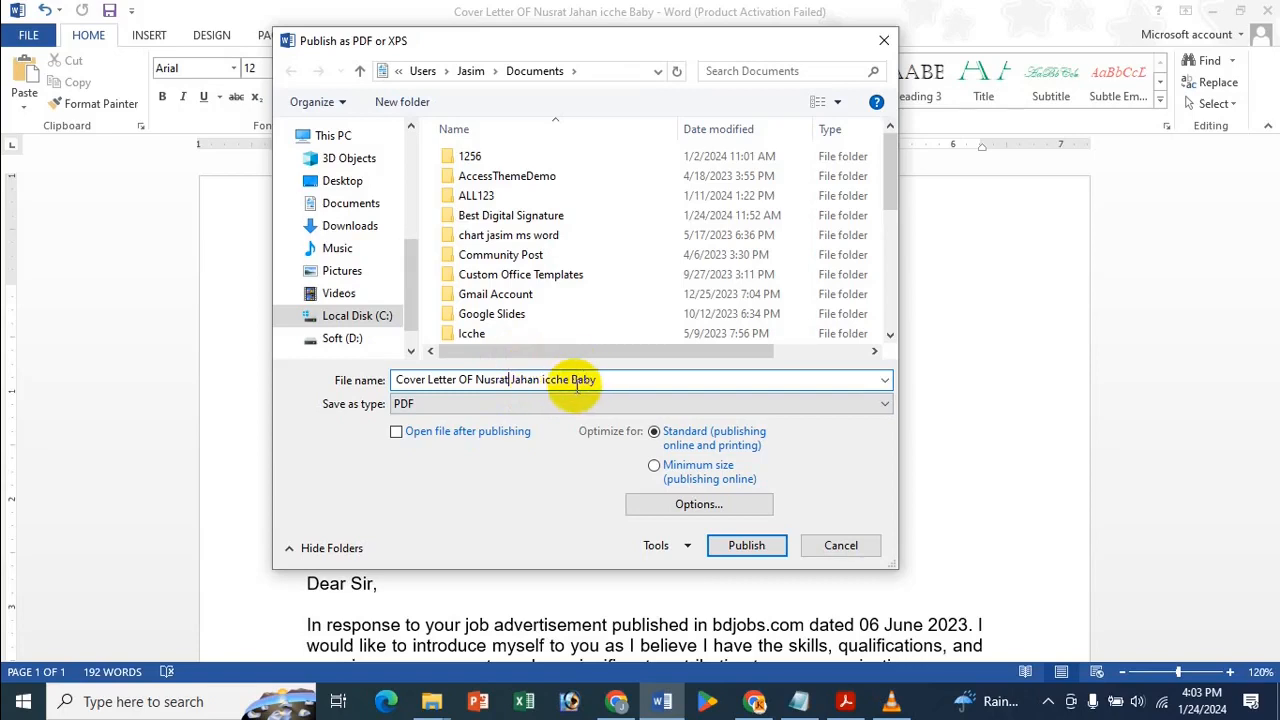
pyautogui.moveTo(568, 379); pyautogui.dragTo(611, 386)
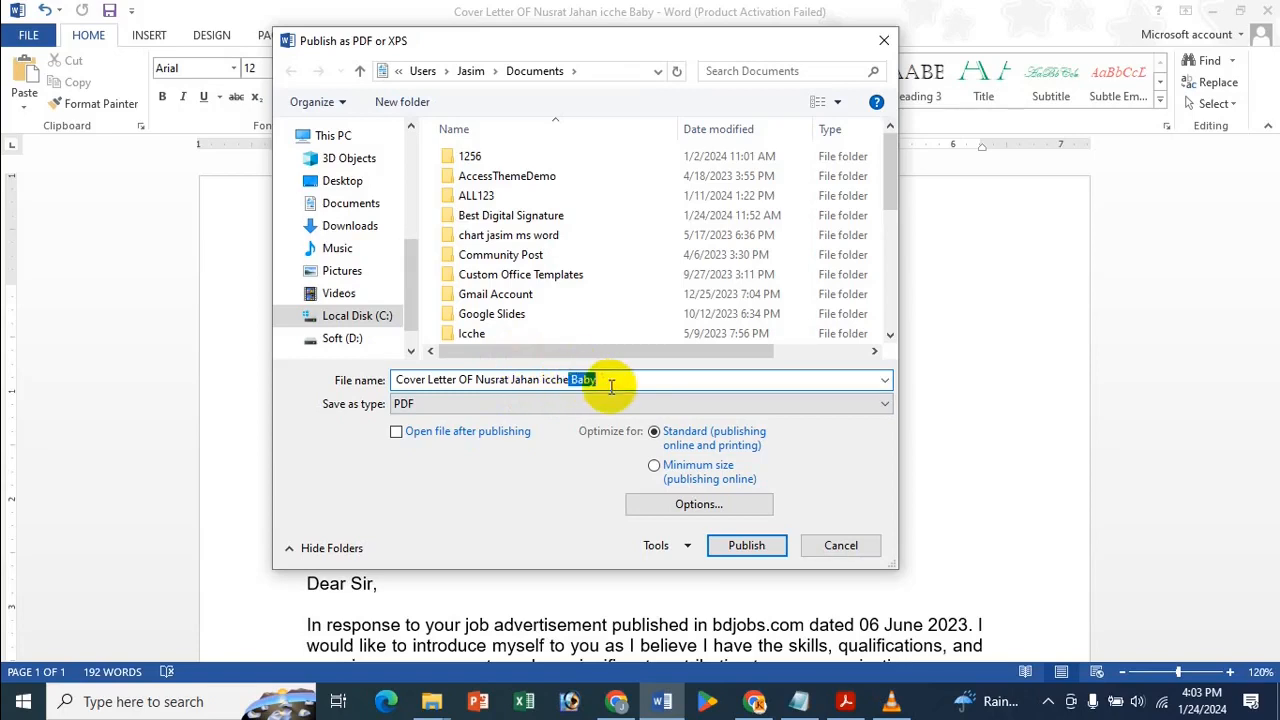
pyautogui.press('BackSpace')
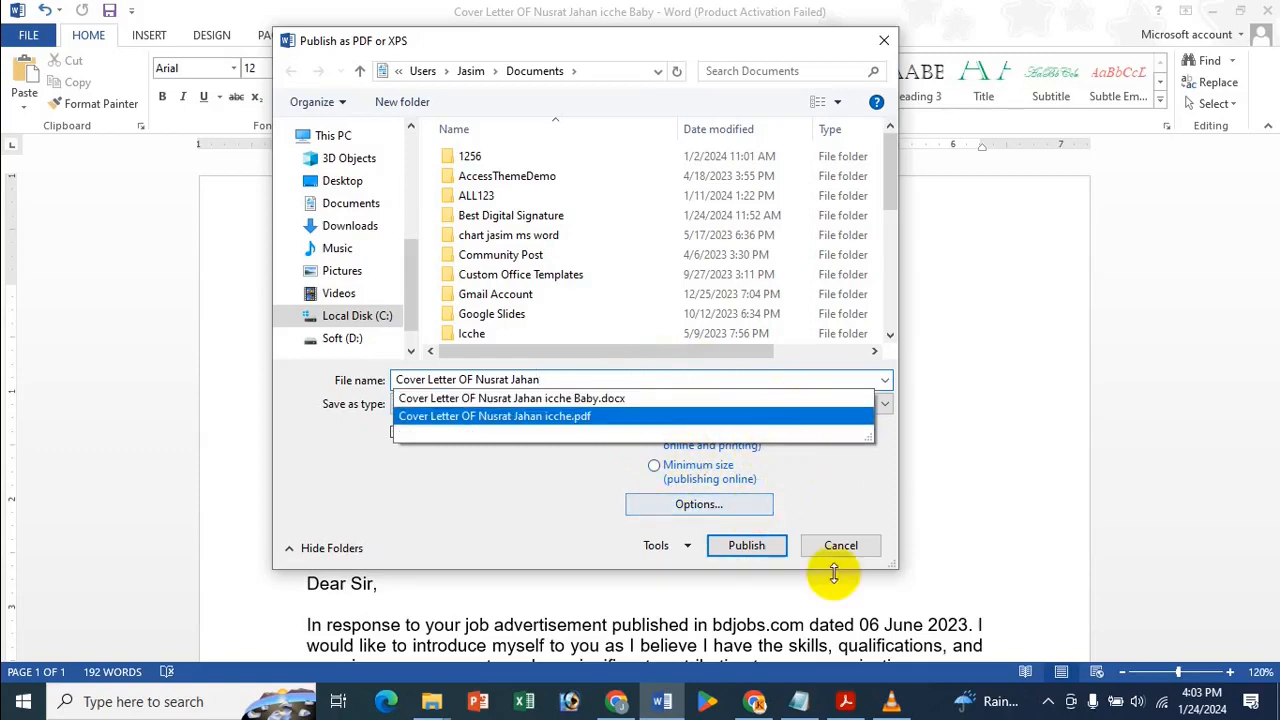
pyautogui.click(485, 507)
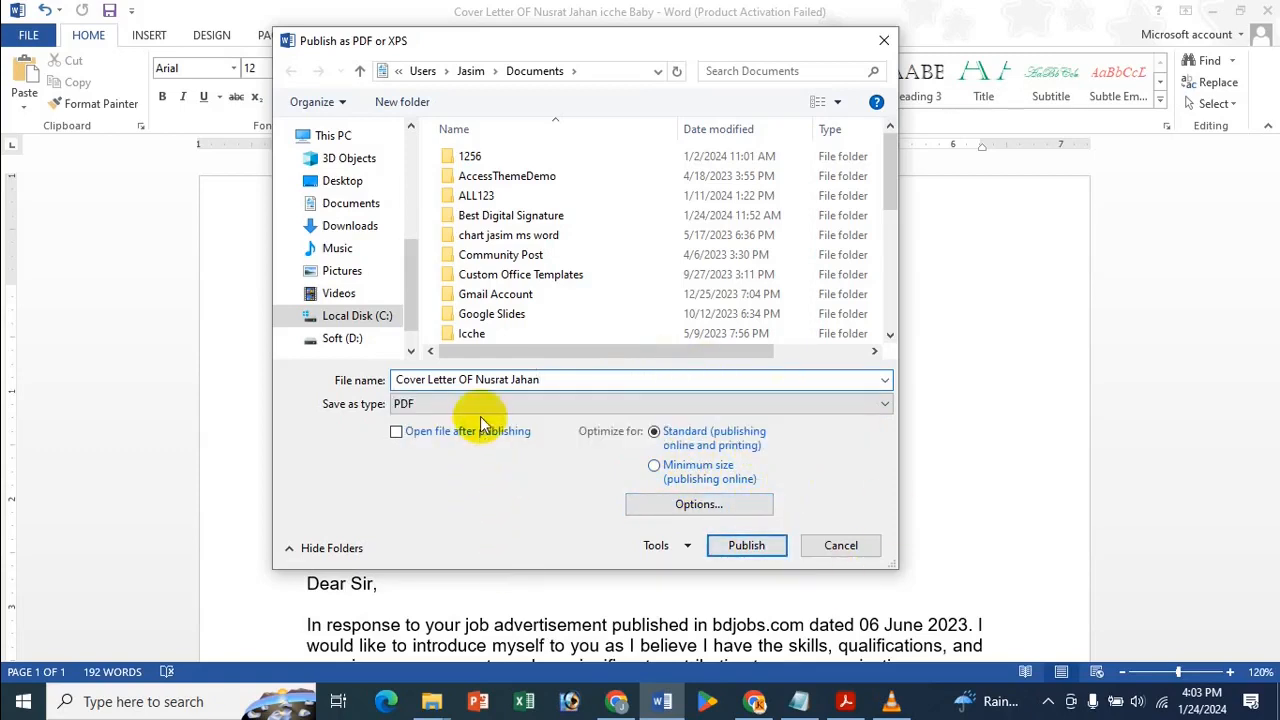
pyautogui.click(746, 545)
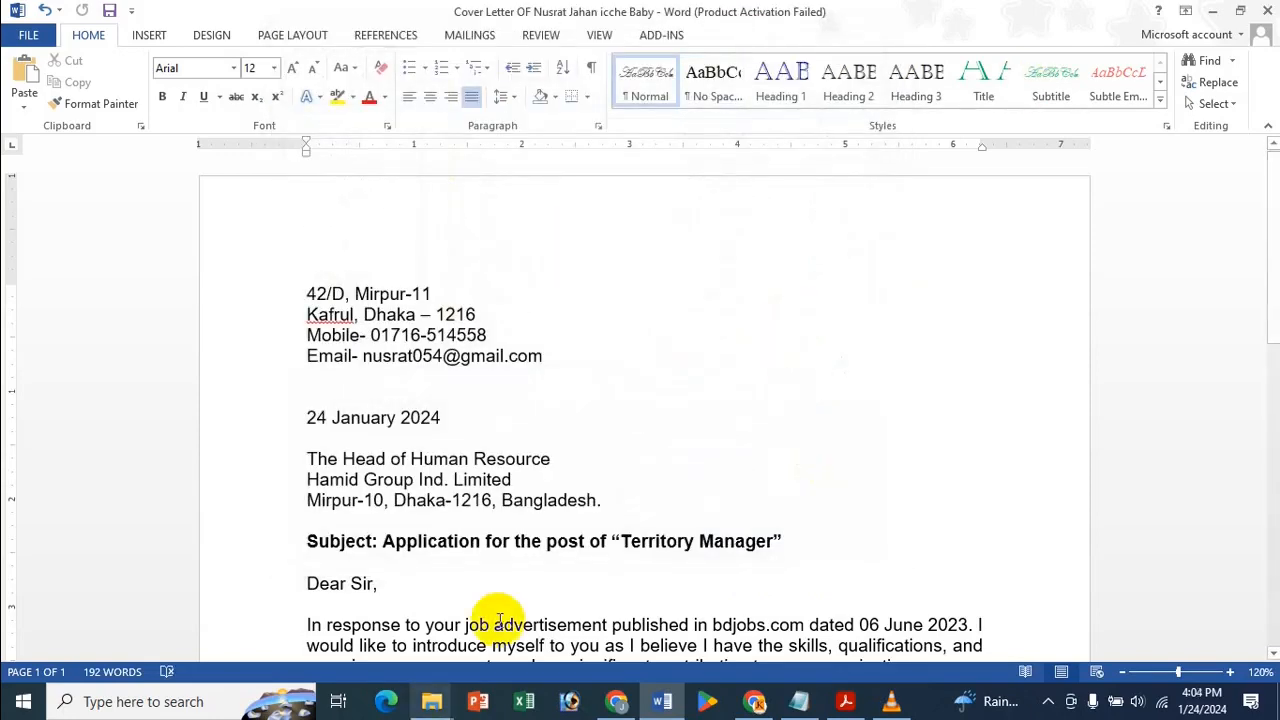
# Step: Switch to the Documents folder in File Explorer and open the newly published cover letter PDF
pyautogui.moveTo(447, 707)
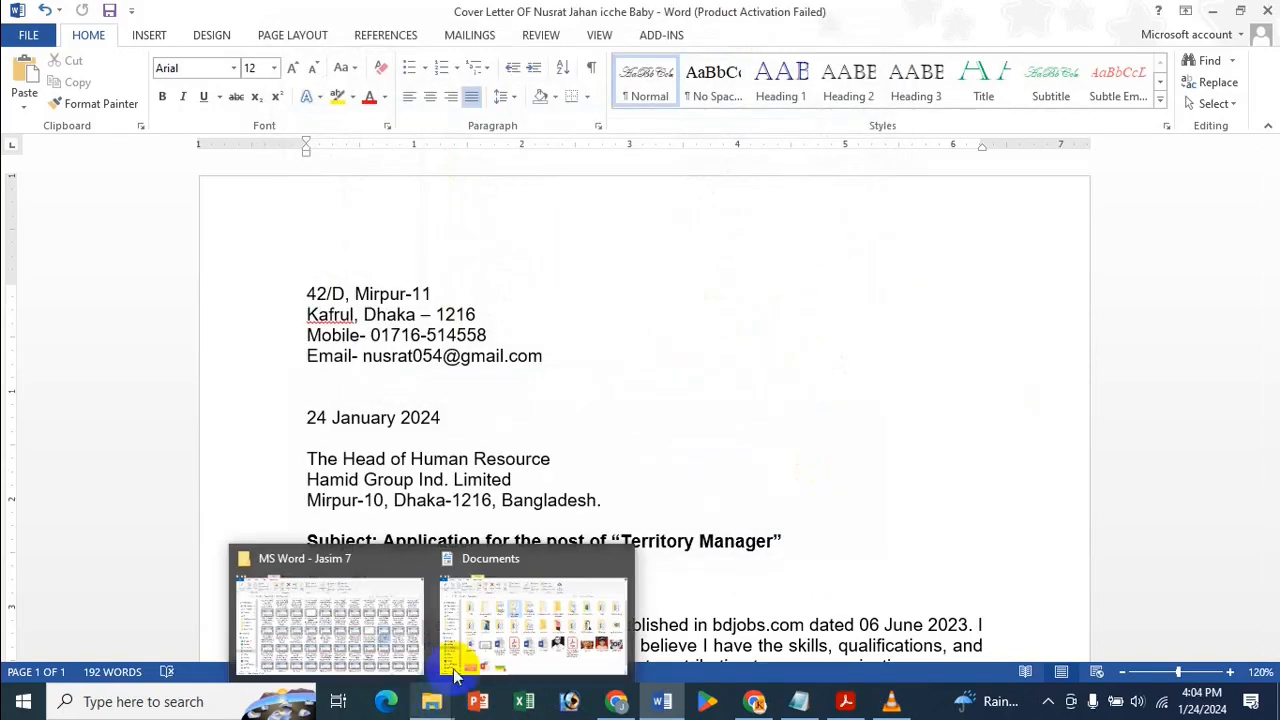
pyautogui.click(455, 660)
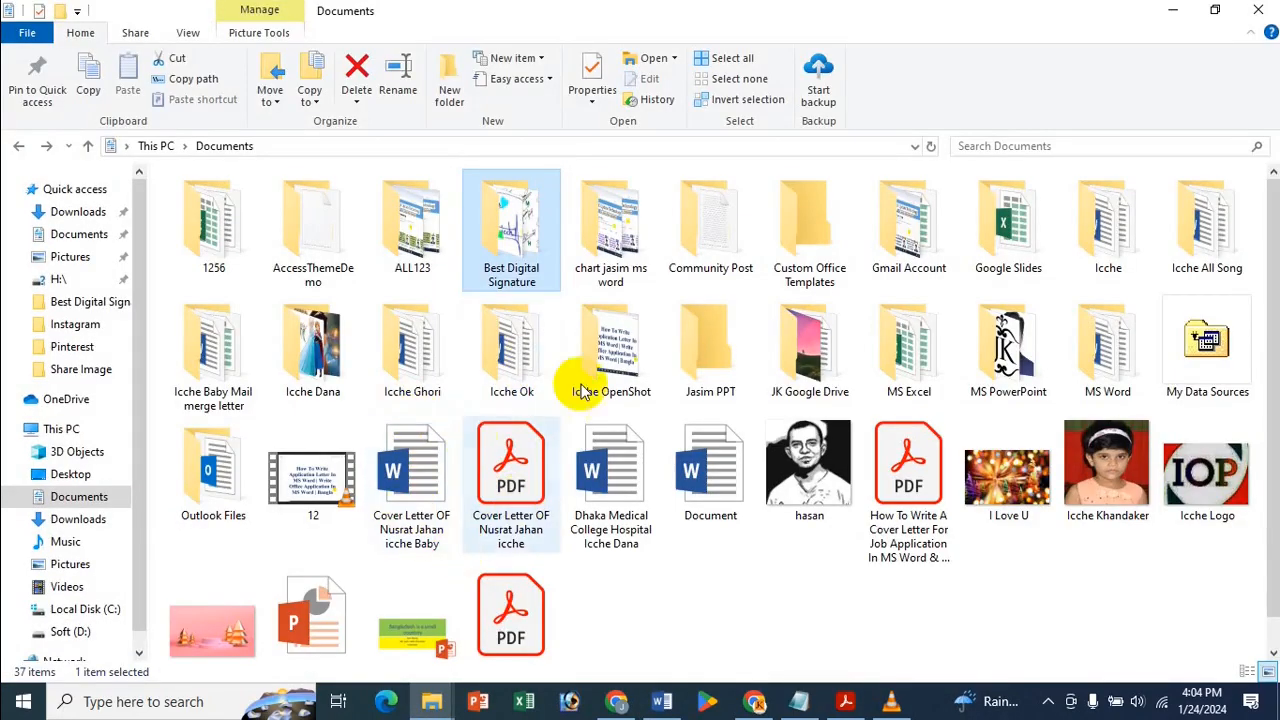
pyautogui.scroll(-1, 725, 470)
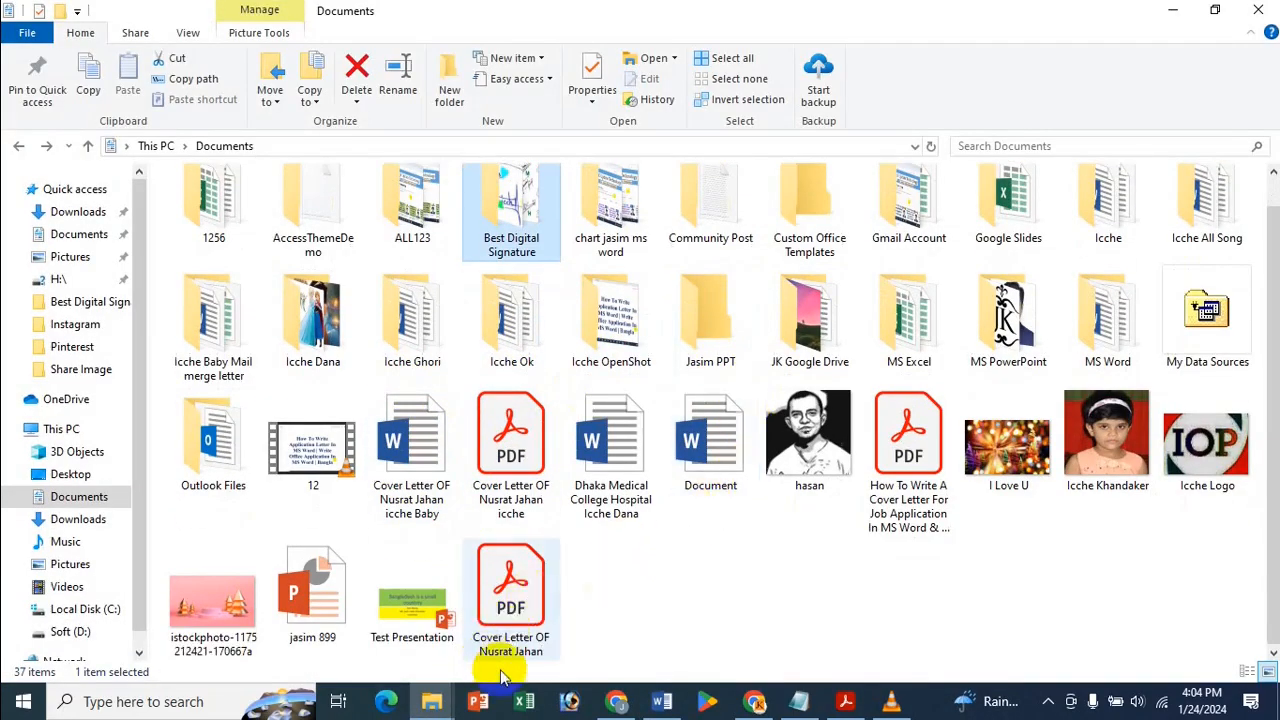
pyautogui.click(499, 610)
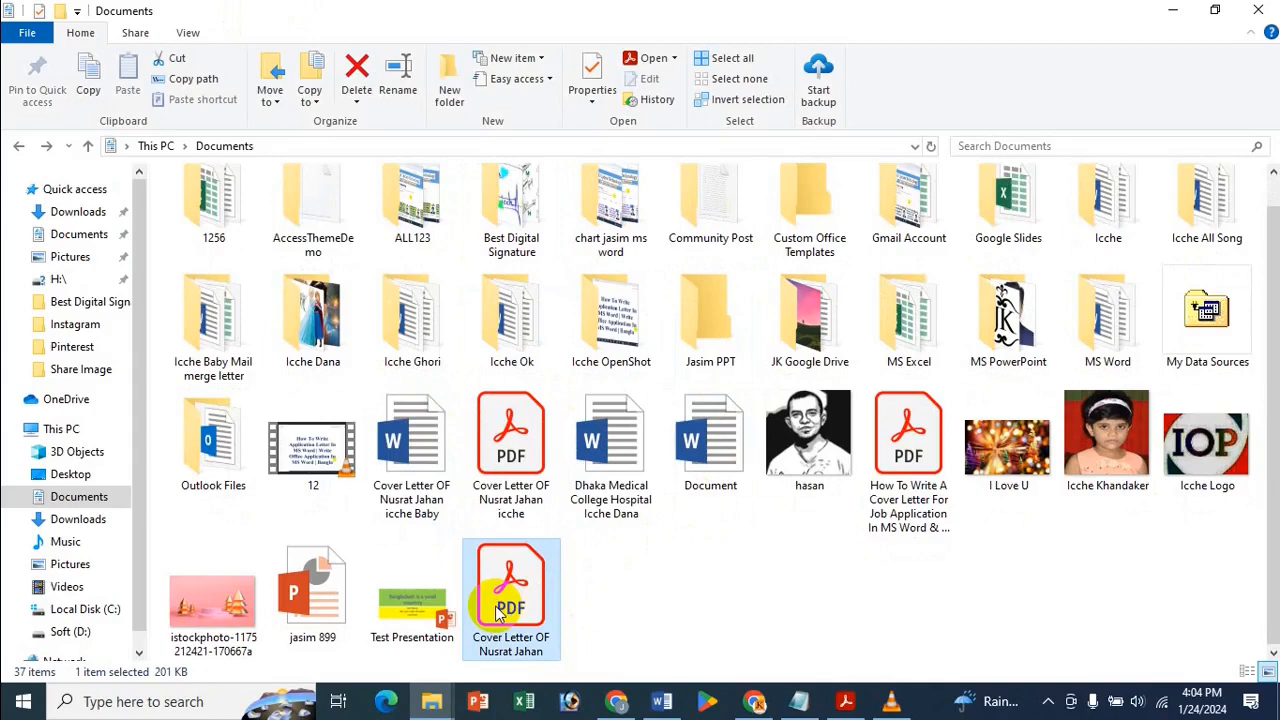
pyautogui.doubleClick(499, 612)
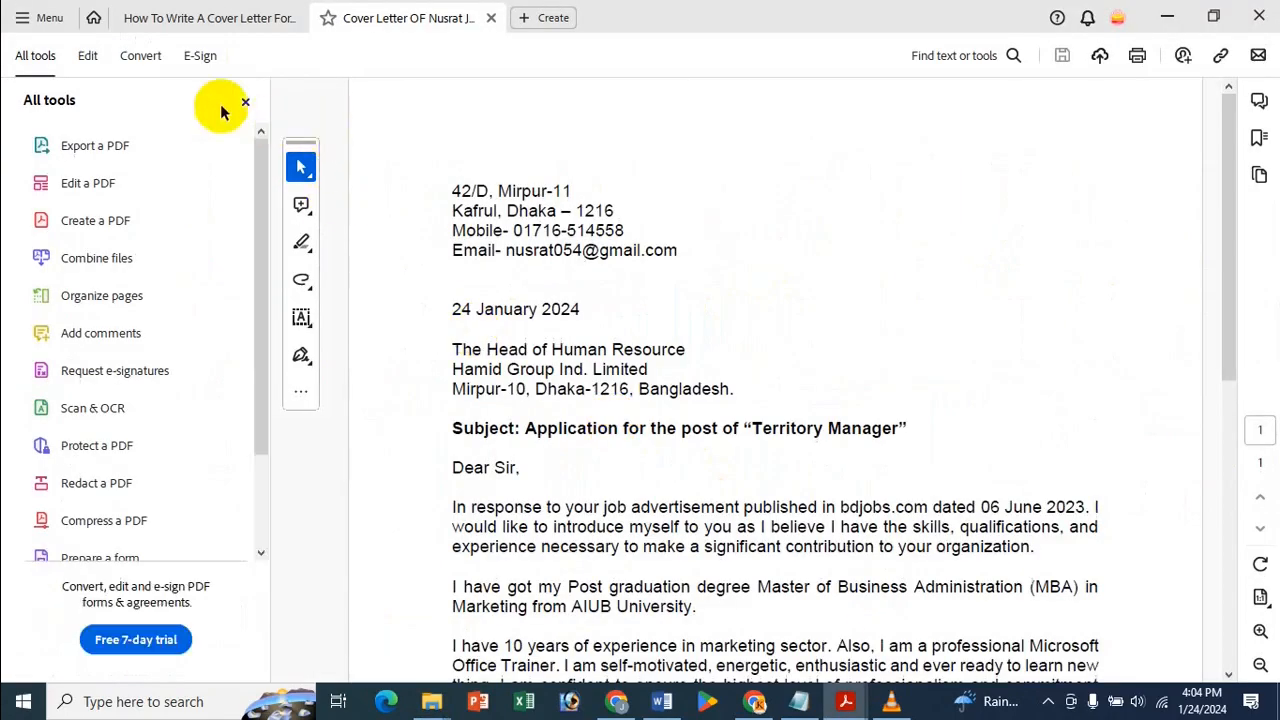
# Step: Examine the cover letter PDF down to the signature with the tools pane hidden, then close it and minimize Acrobat
pyautogui.click(240, 104)
pyautogui.scroll(-8, 977, 431)
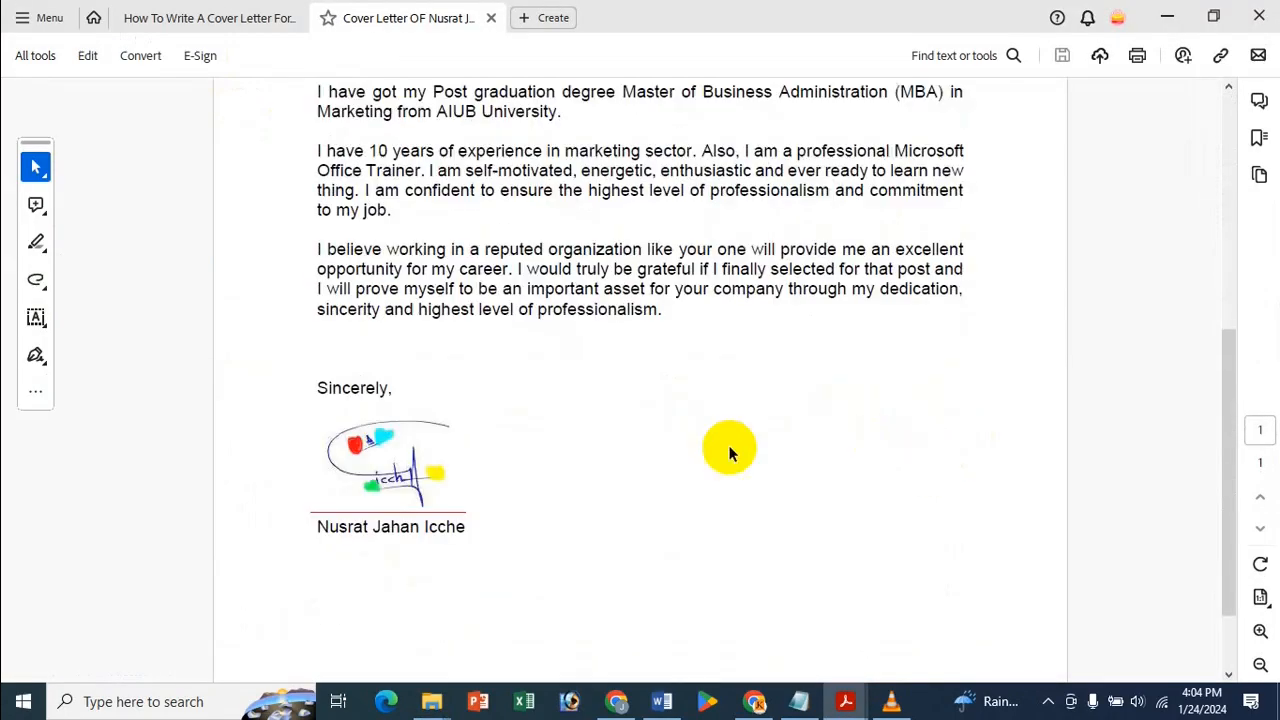
pyautogui.scroll(8, 709, 509)
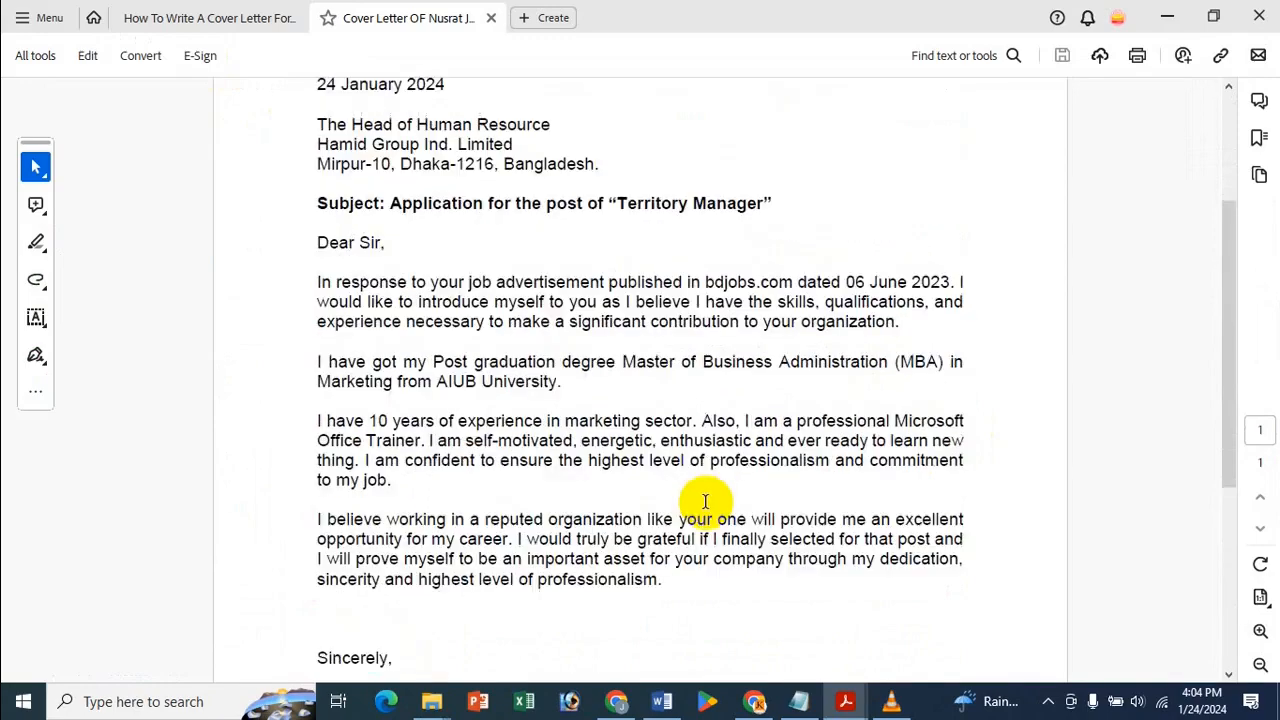
pyautogui.click(496, 19)
pyautogui.click(1160, 14)
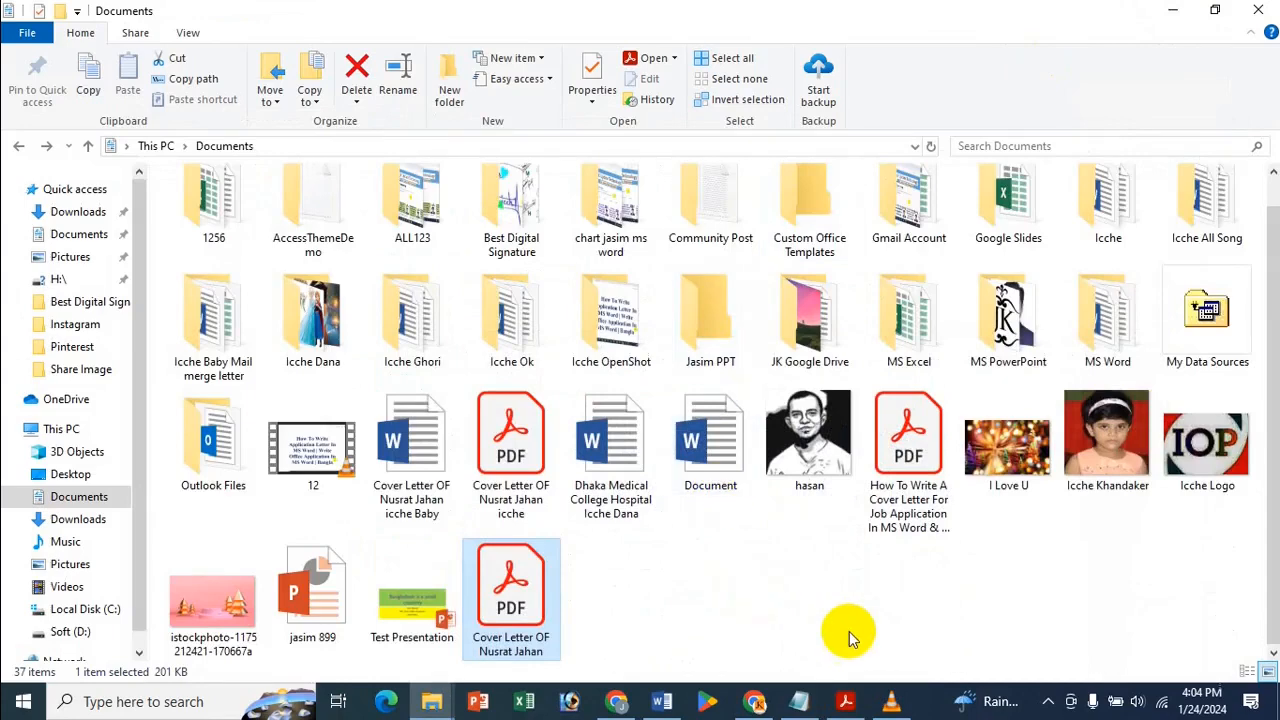
# Step: Switch from the Word cover letter to the Gmail inbox in Chrome and start a new message
pyautogui.moveTo(660, 700)
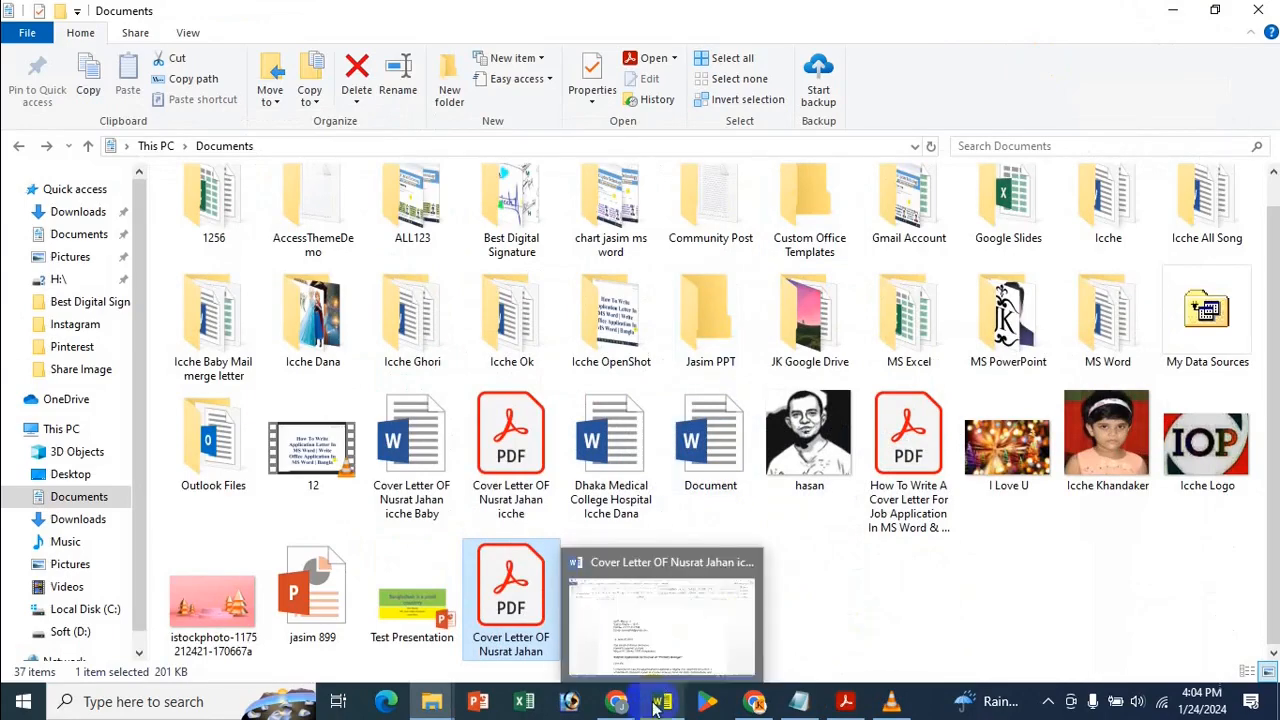
pyautogui.click(679, 612)
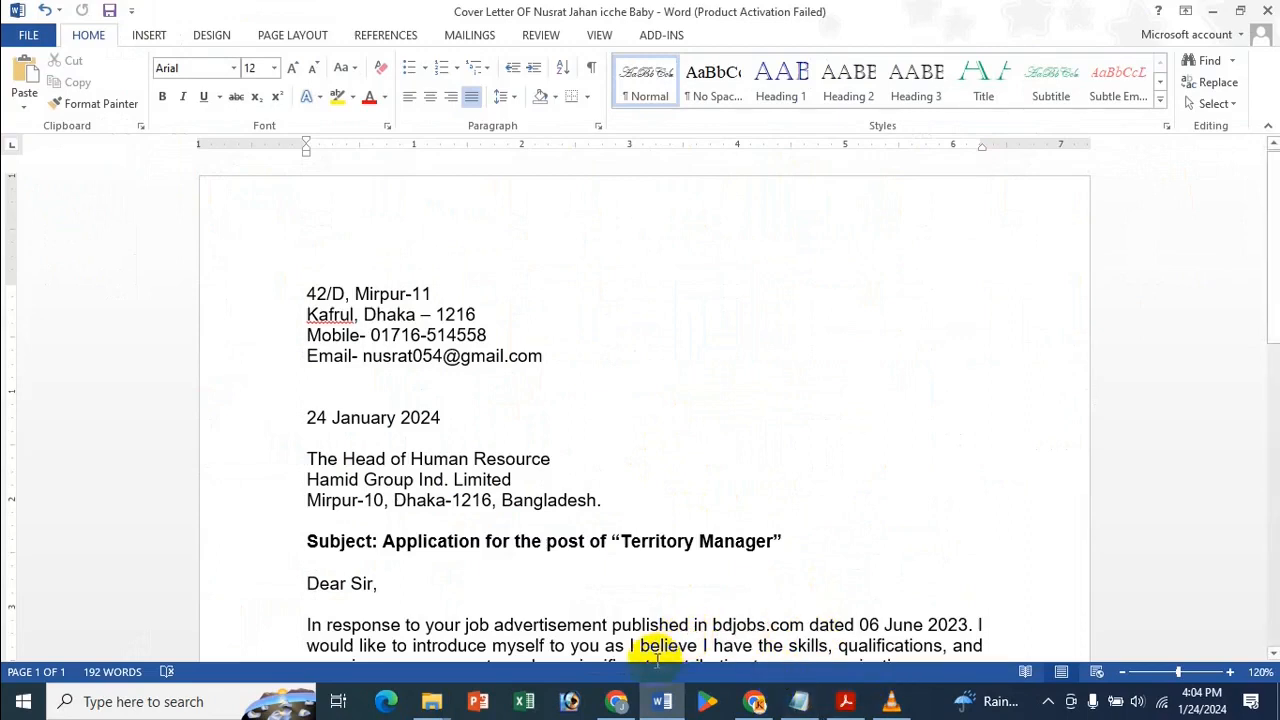
pyautogui.click(615, 705)
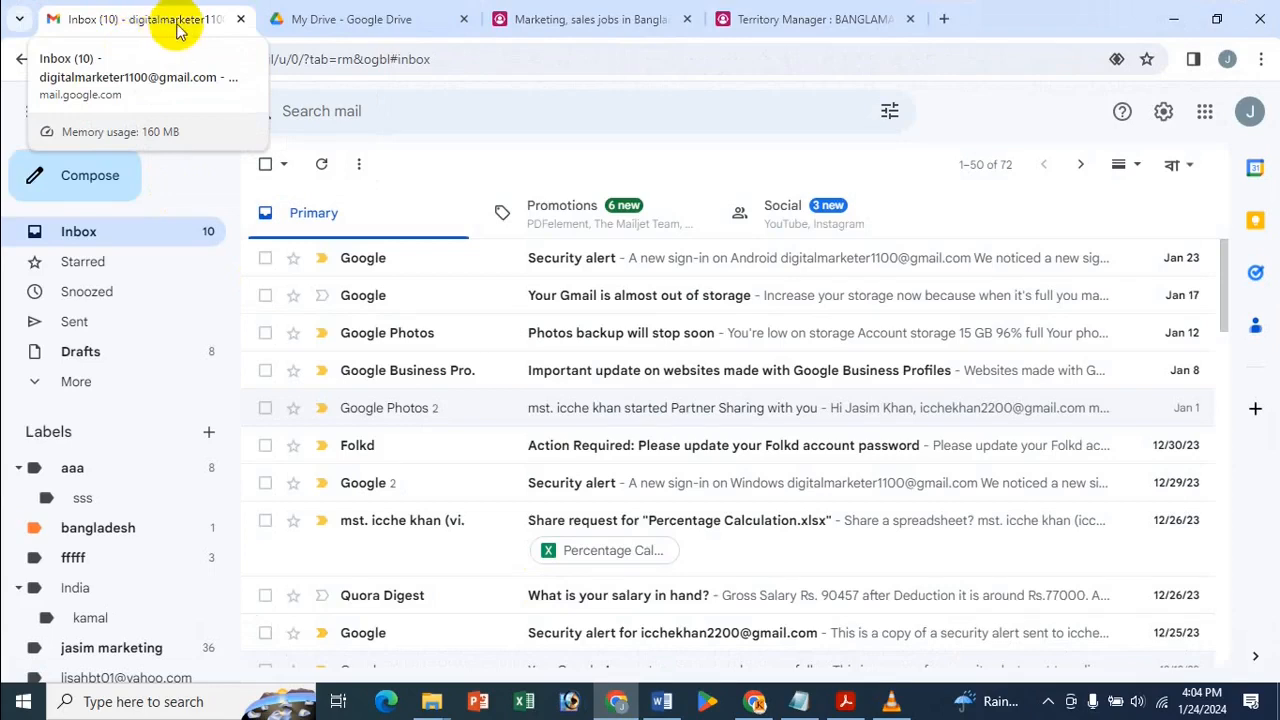
pyautogui.click(118, 191)
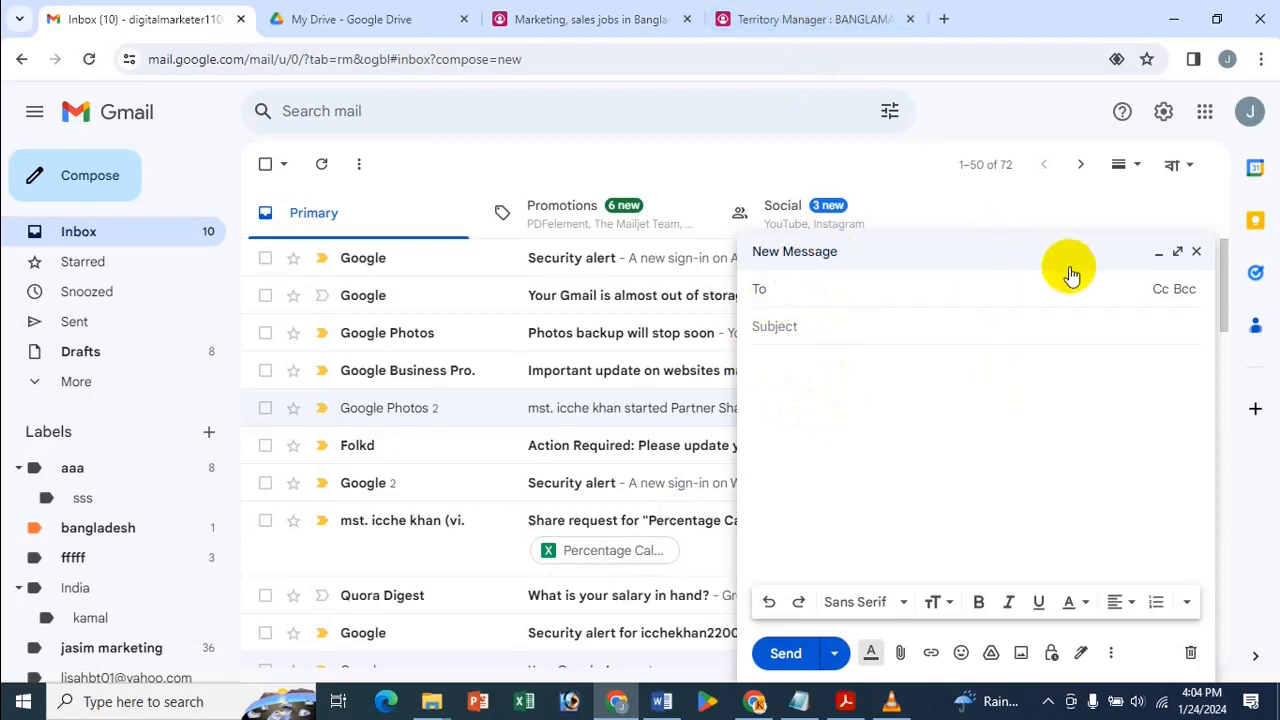
# Step: Copy the contact e-mail from the Read Before Apply section of the Territory Manager job posting into the new message's recipient field
pyautogui.click(788, 20)
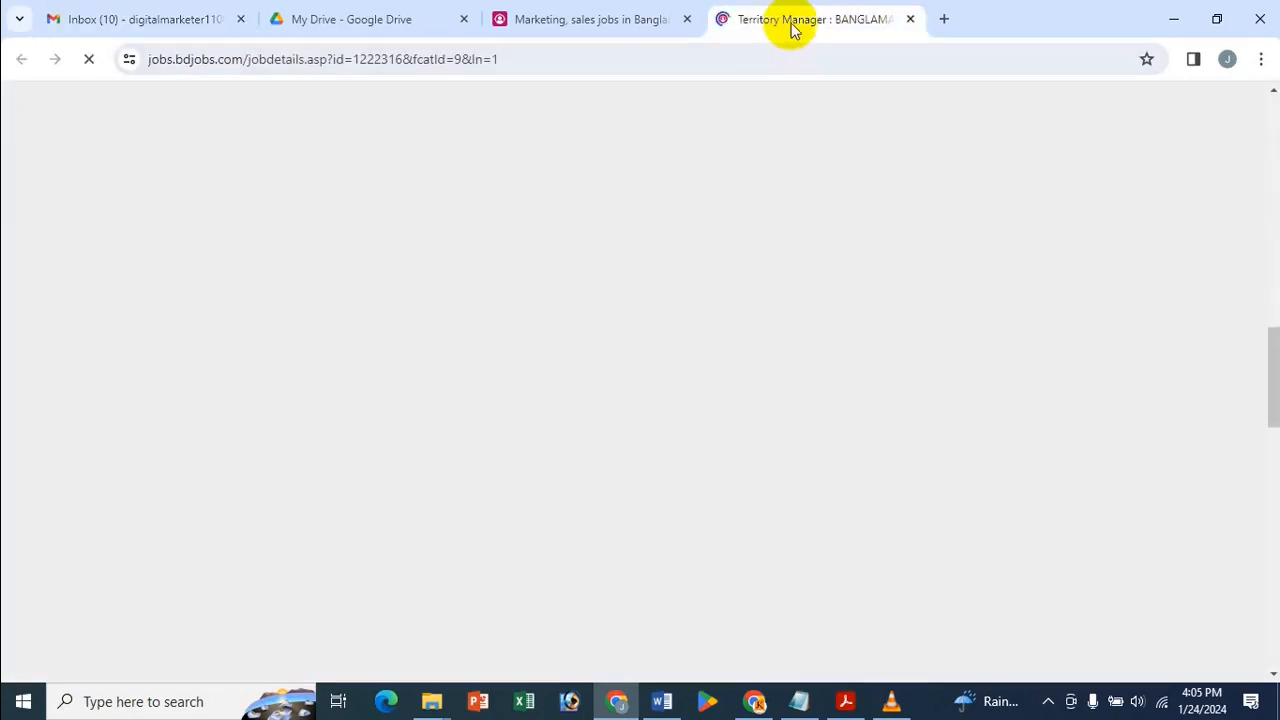
pyautogui.scroll(1, 310, 465)
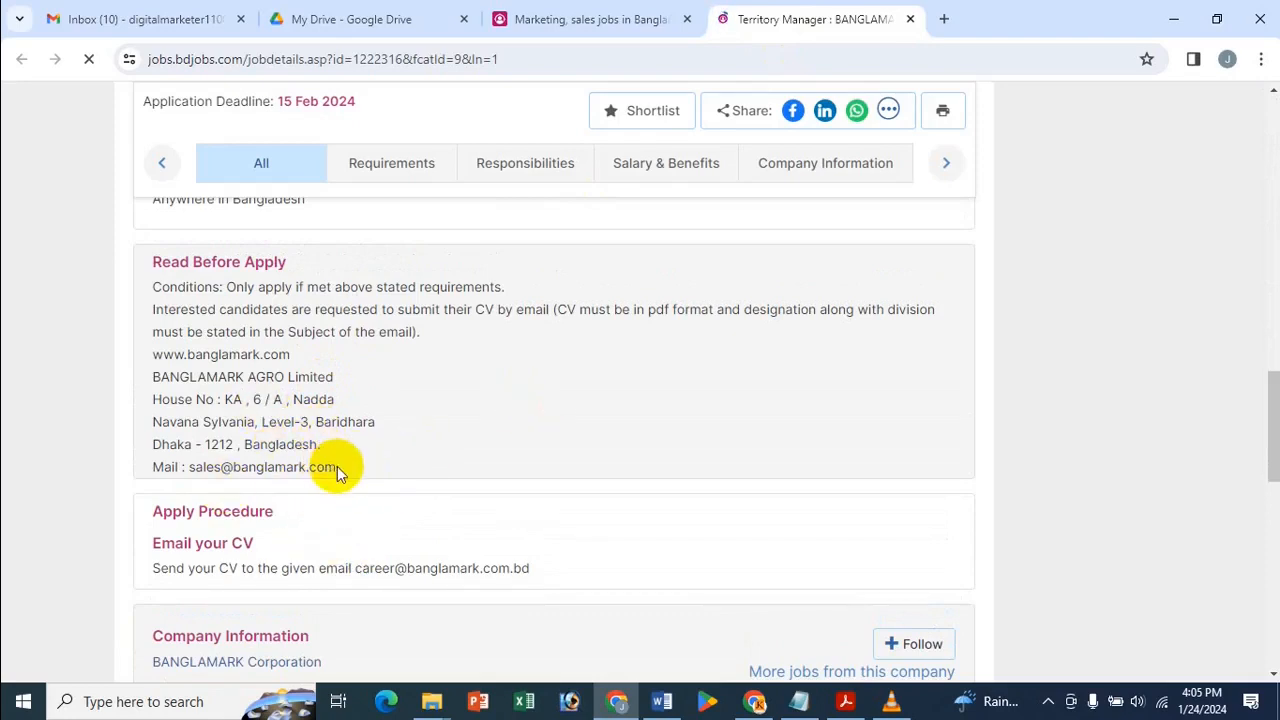
pyautogui.moveTo(334, 468); pyautogui.dragTo(190, 472)
pyautogui.hotkey('ctrl', 'c')
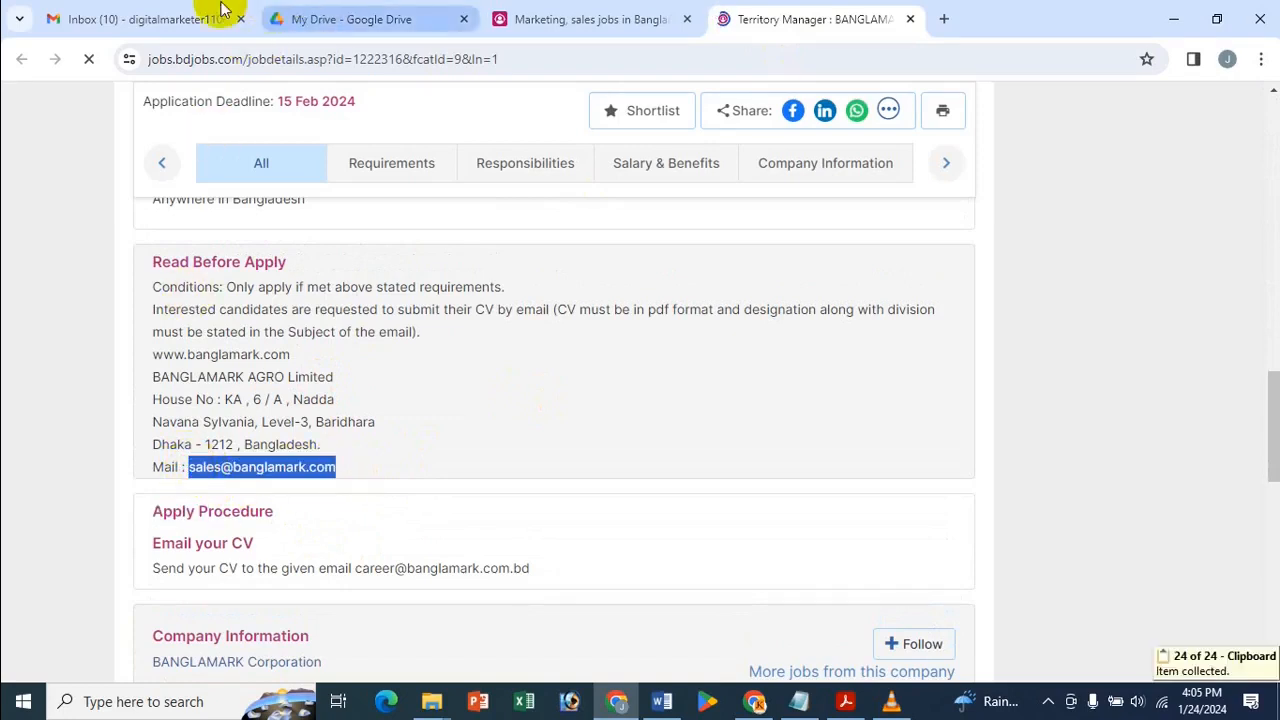
pyautogui.click(168, 8)
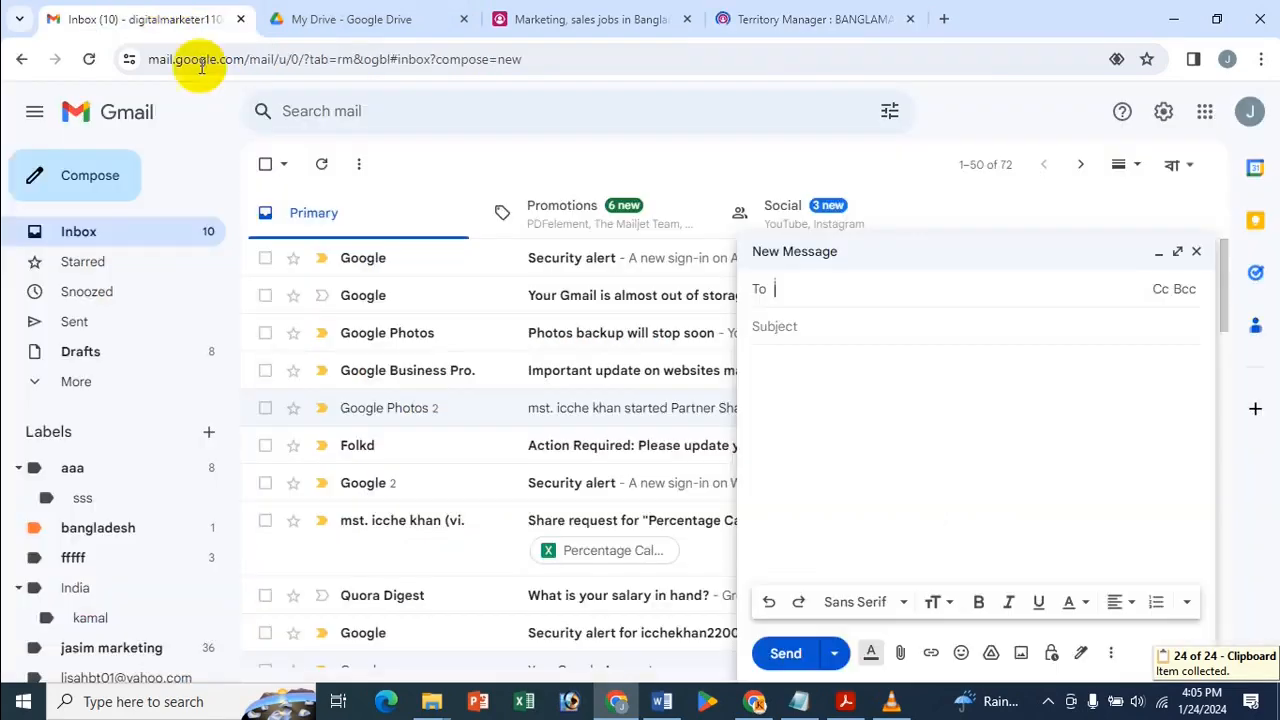
pyautogui.click(943, 323)
pyautogui.hotkey('ctrl', 'v')
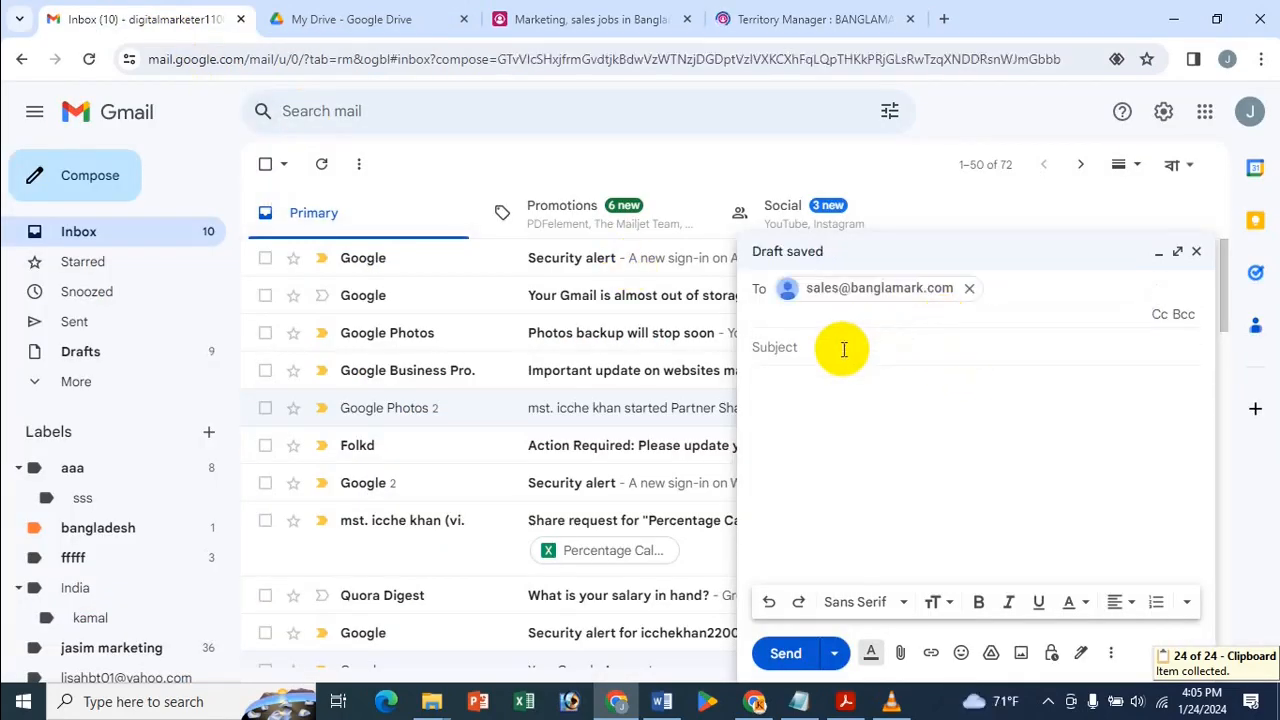
# Step: Copy "Application for the post of “Territory Manager”" from the Word letter's subject line into the Gmail message's subject
pyautogui.click(843, 350)
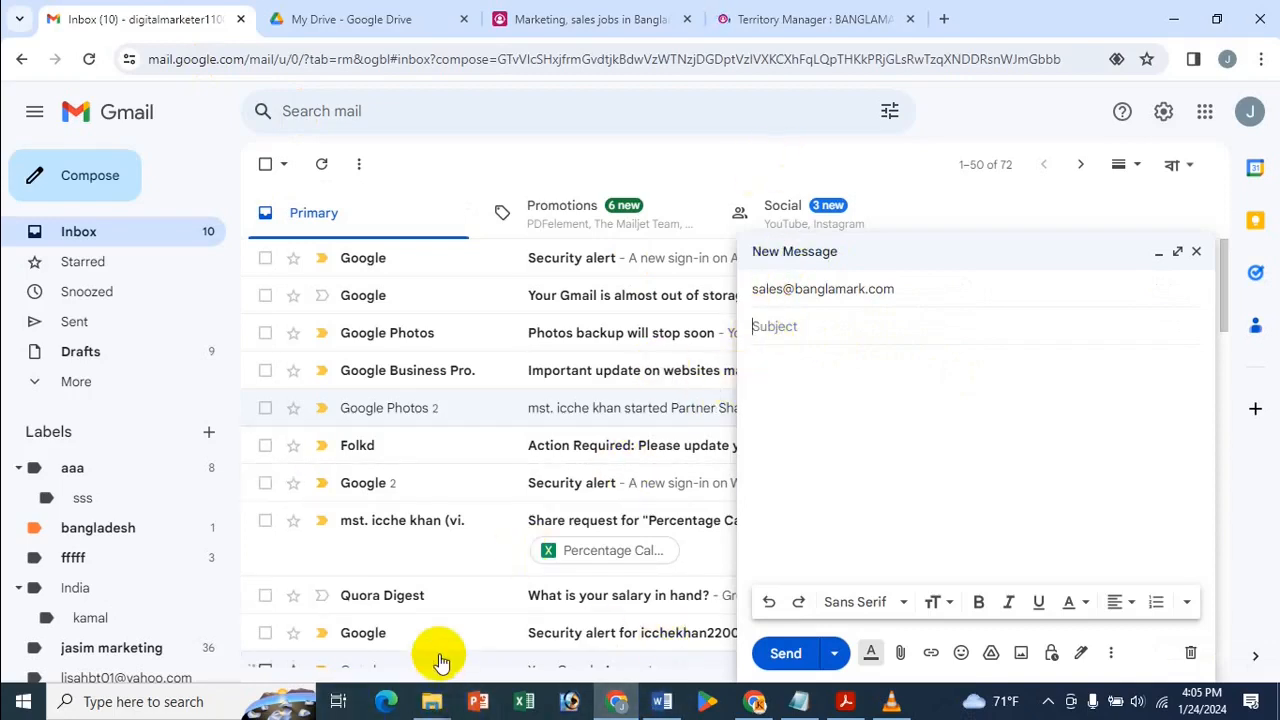
pyautogui.click(662, 703)
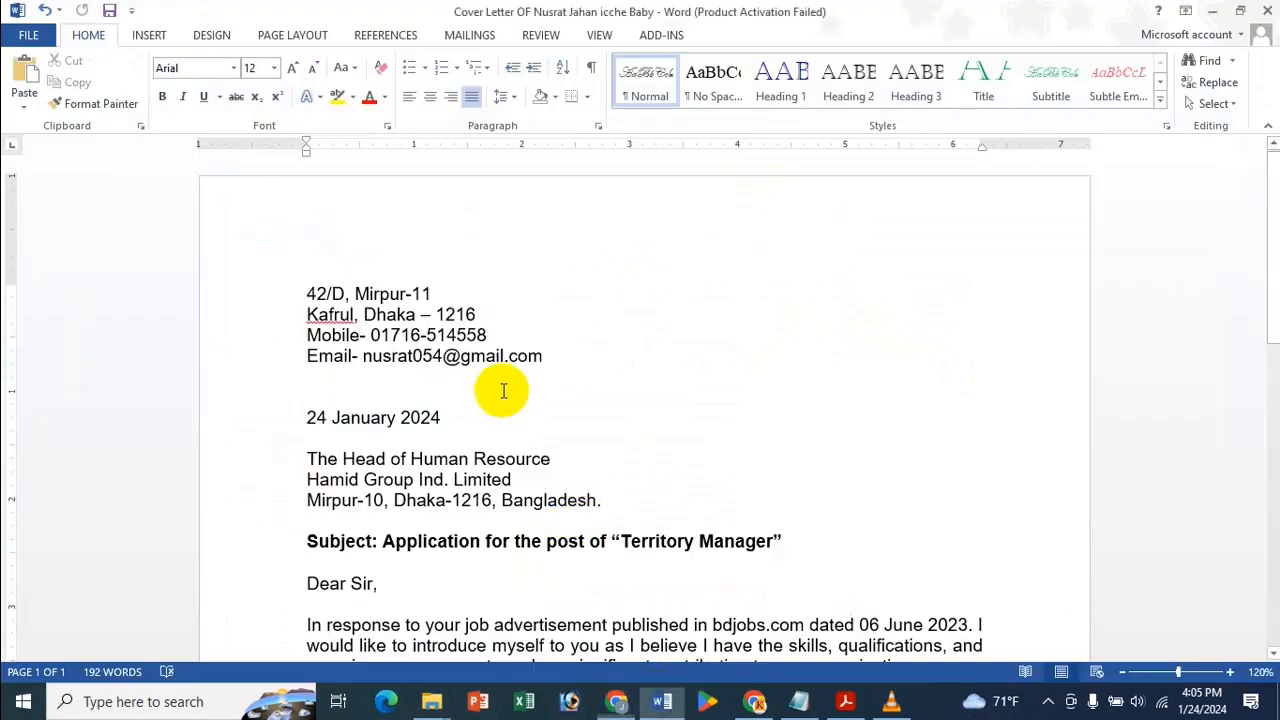
pyautogui.scroll(-3, 362, 383)
pyautogui.moveTo(383, 327); pyautogui.dragTo(786, 327)
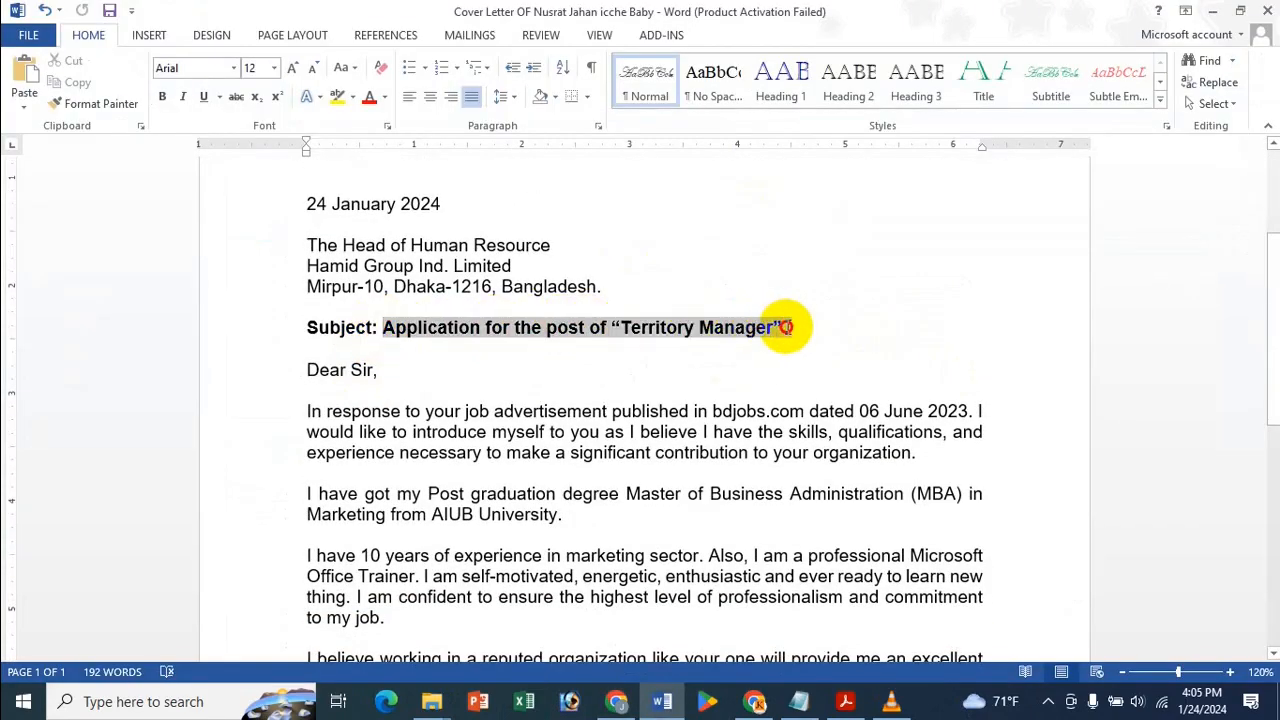
pyautogui.hotkey('ctrl', 'c')
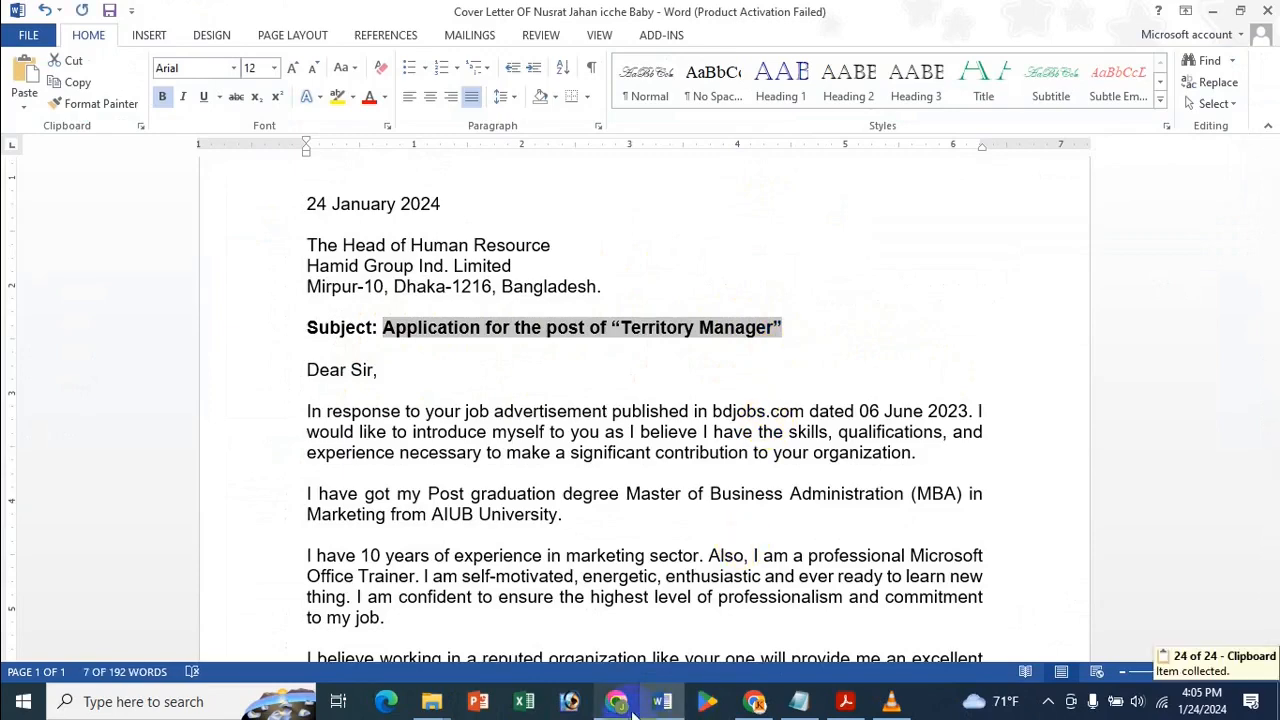
pyautogui.moveTo(625, 705)
pyautogui.click(646, 646)
pyautogui.hotkey('ctrl', 'v')
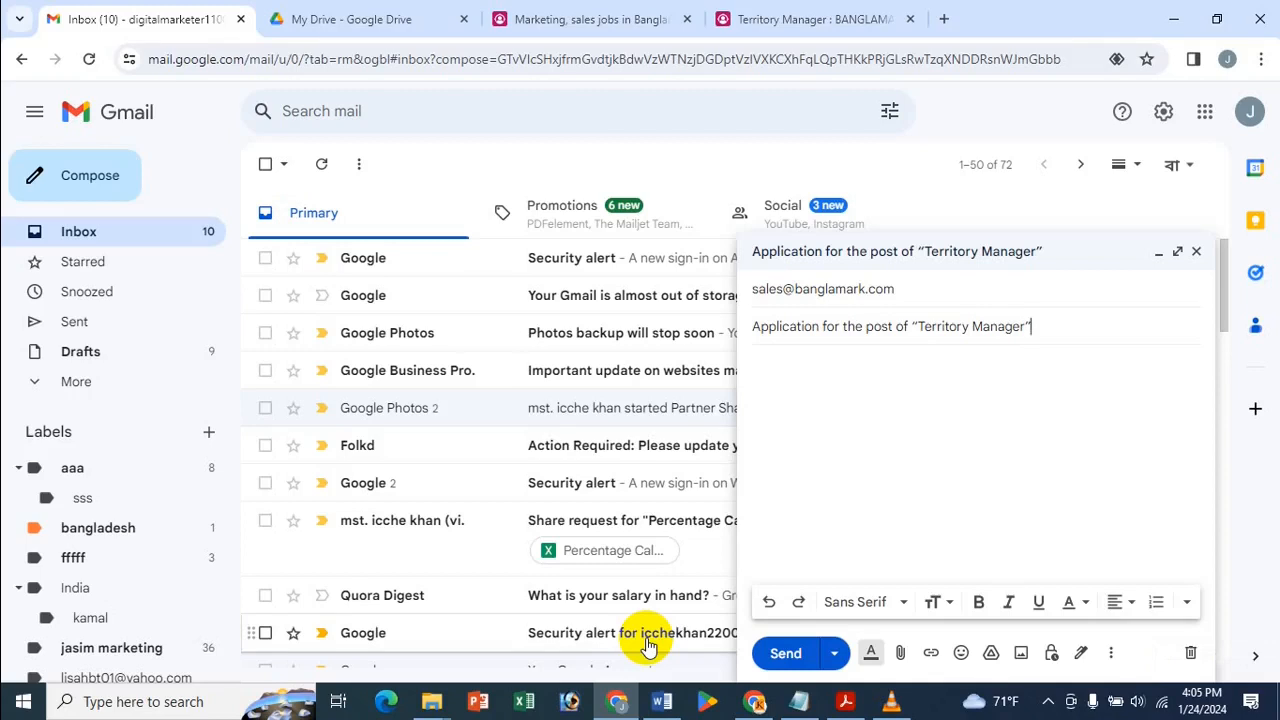
# Step: Attach the newly published cover letter PDF from the Documents folder to the message, and switch to the title PDF in Acrobat
pyautogui.click(899, 657)
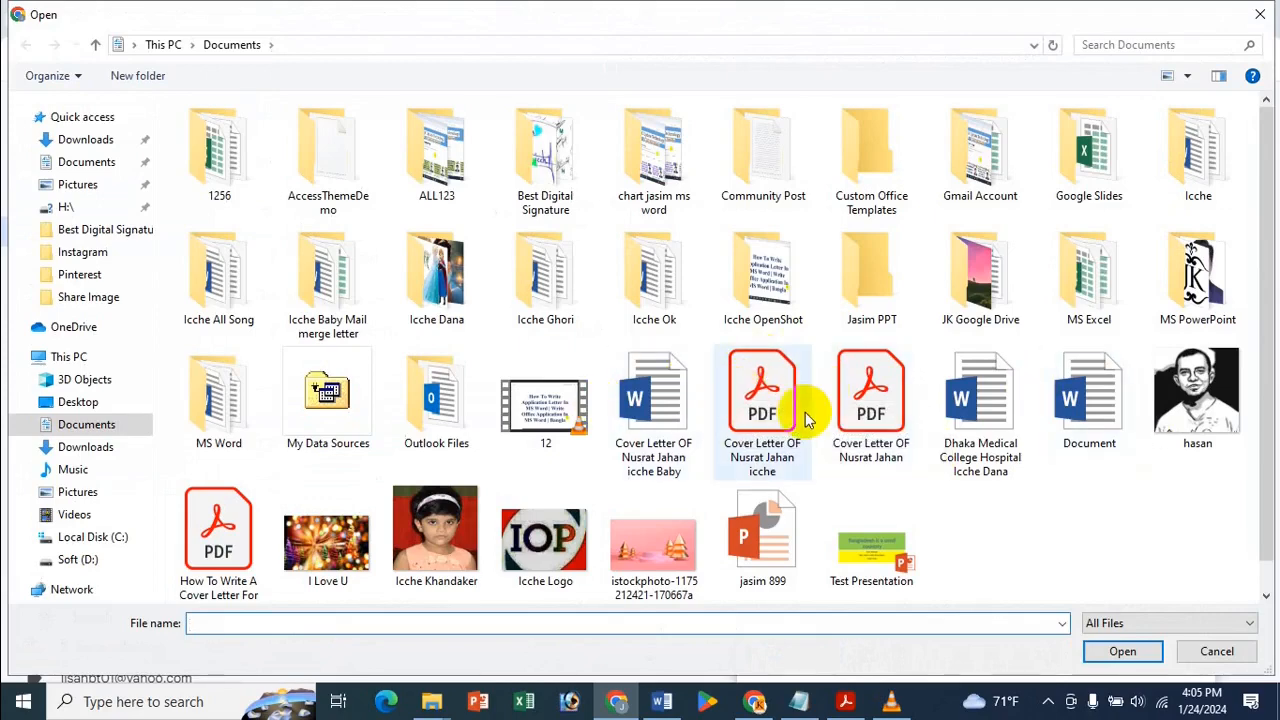
pyautogui.click(868, 395)
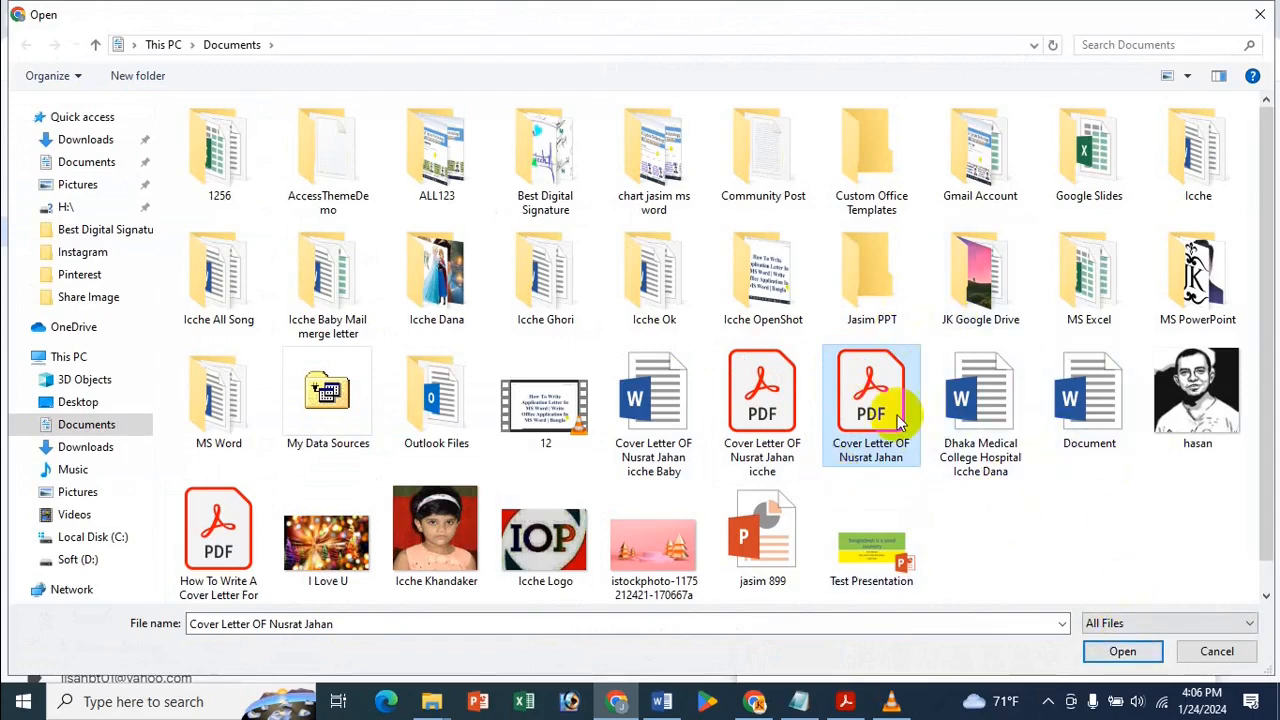
pyautogui.click(1120, 651)
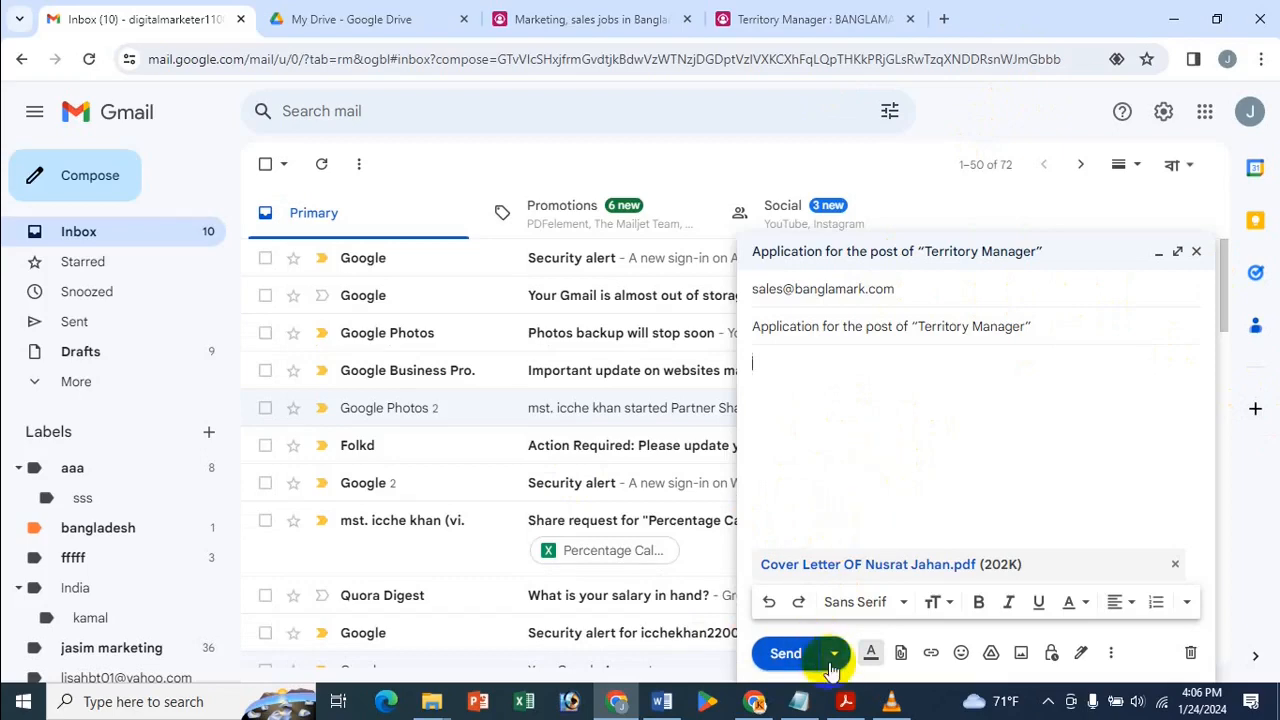
pyautogui.click(843, 704)
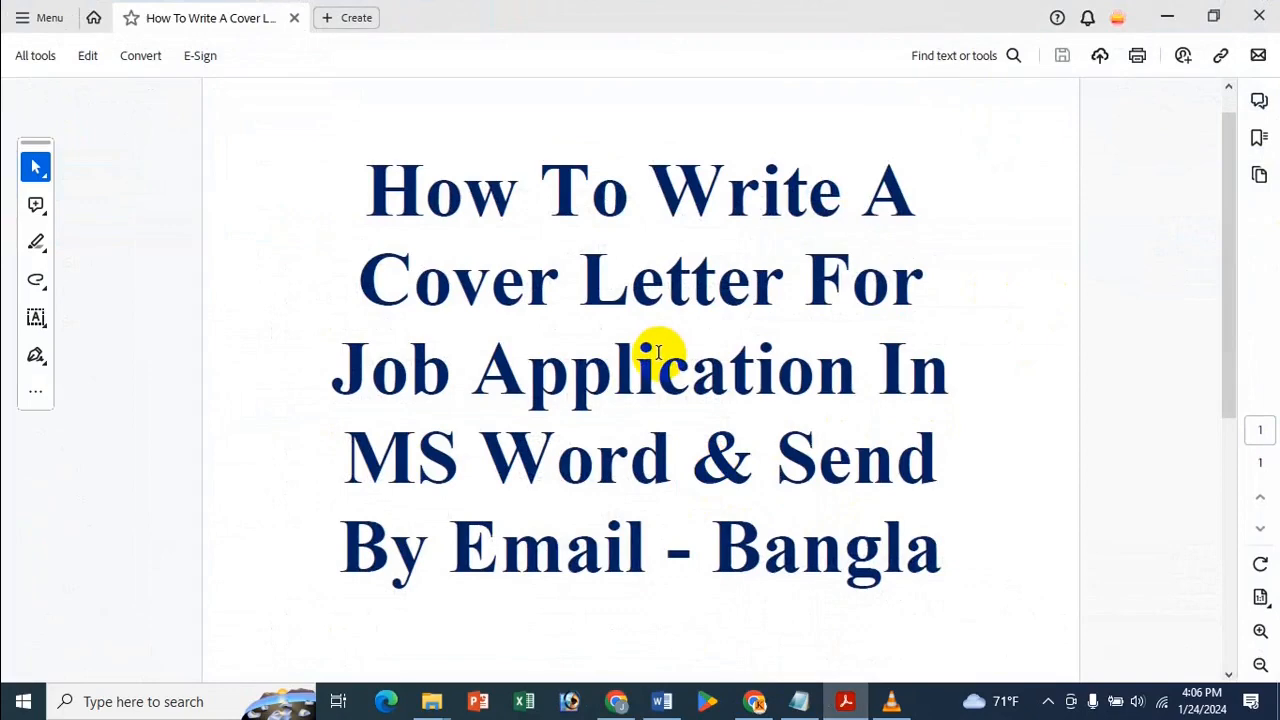